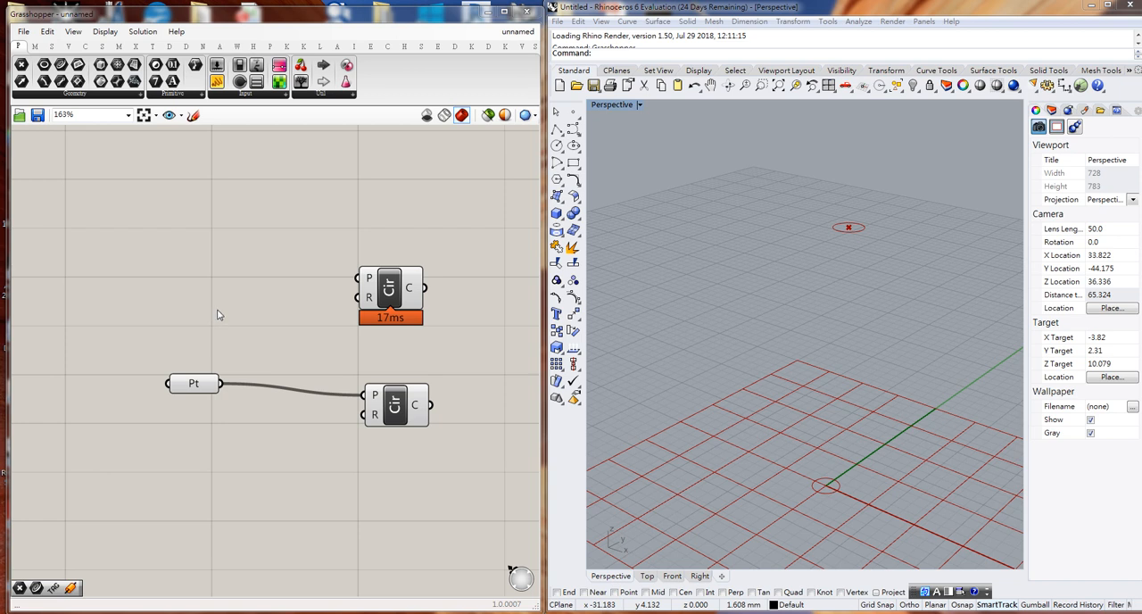
- Add a number slider created with the value 7.0, set it to 6.2 and wire it to the upper Circle component's radius input
double_click(218, 313)
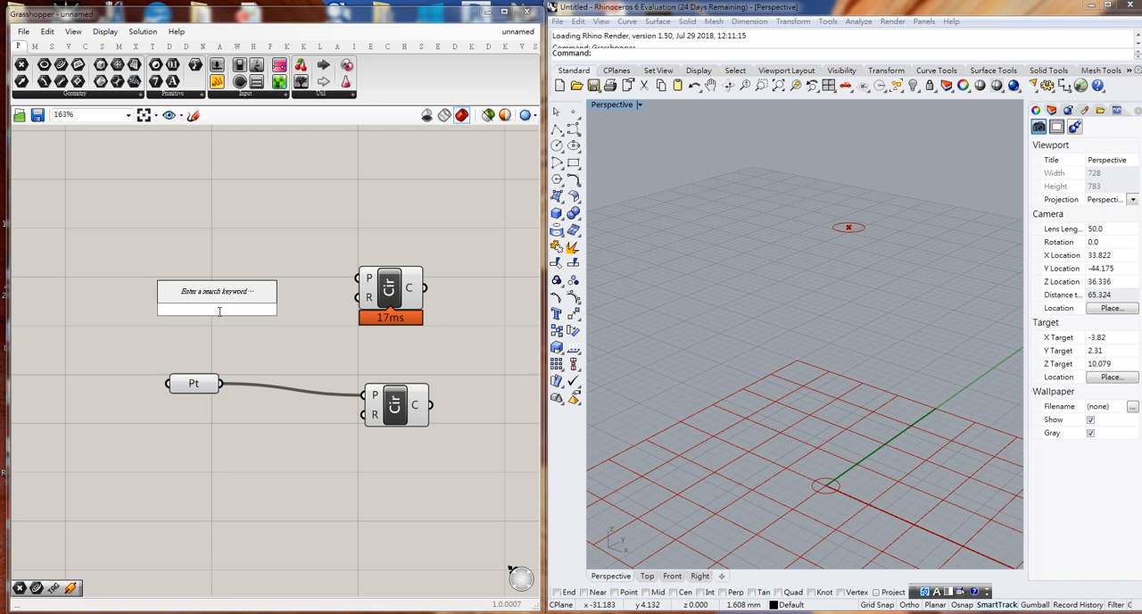
type("7")
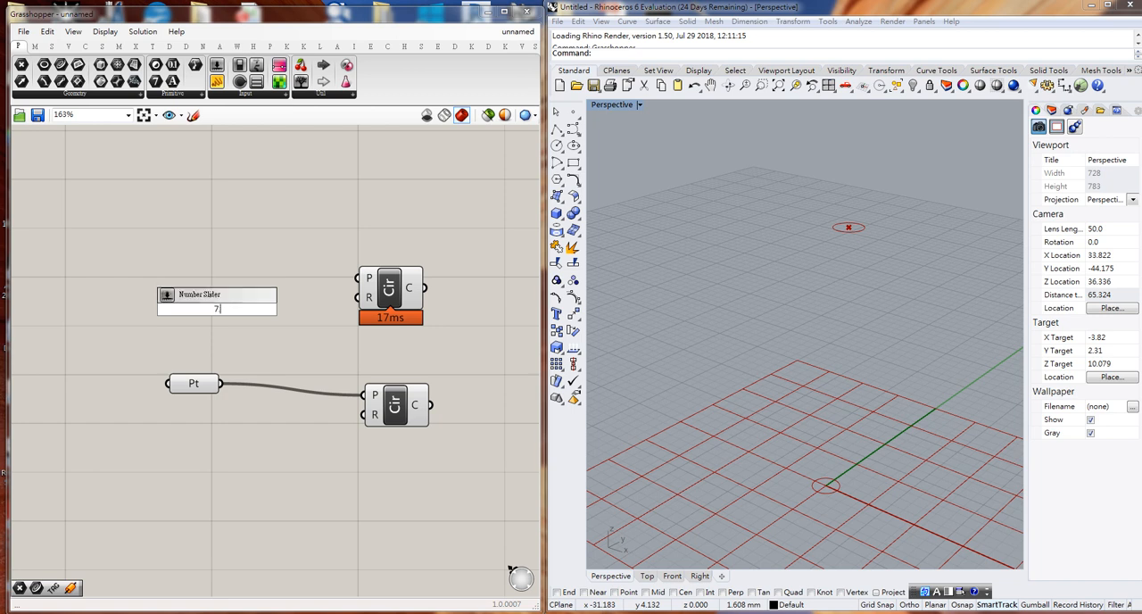
key("Return")
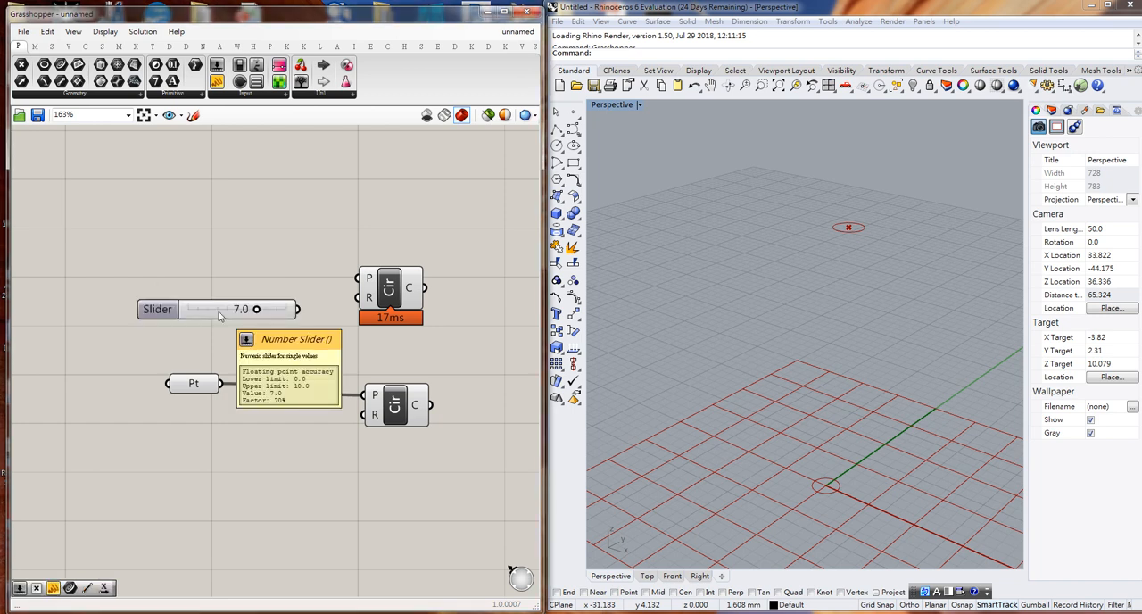
left_click_drag(186, 320, 157, 318)
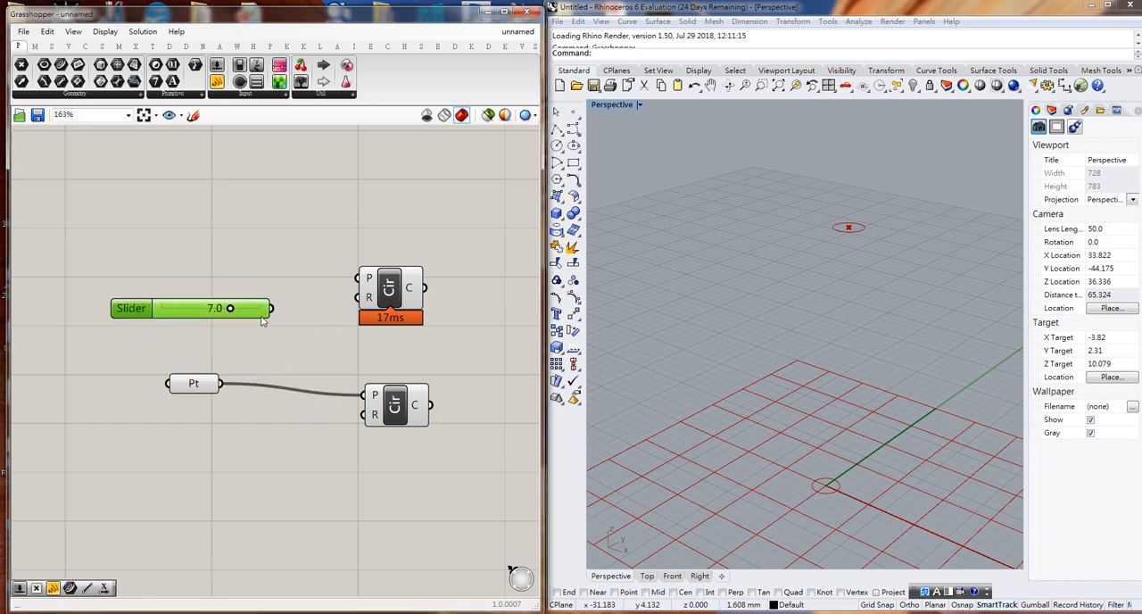
left_click_drag(231, 309, 364, 297)
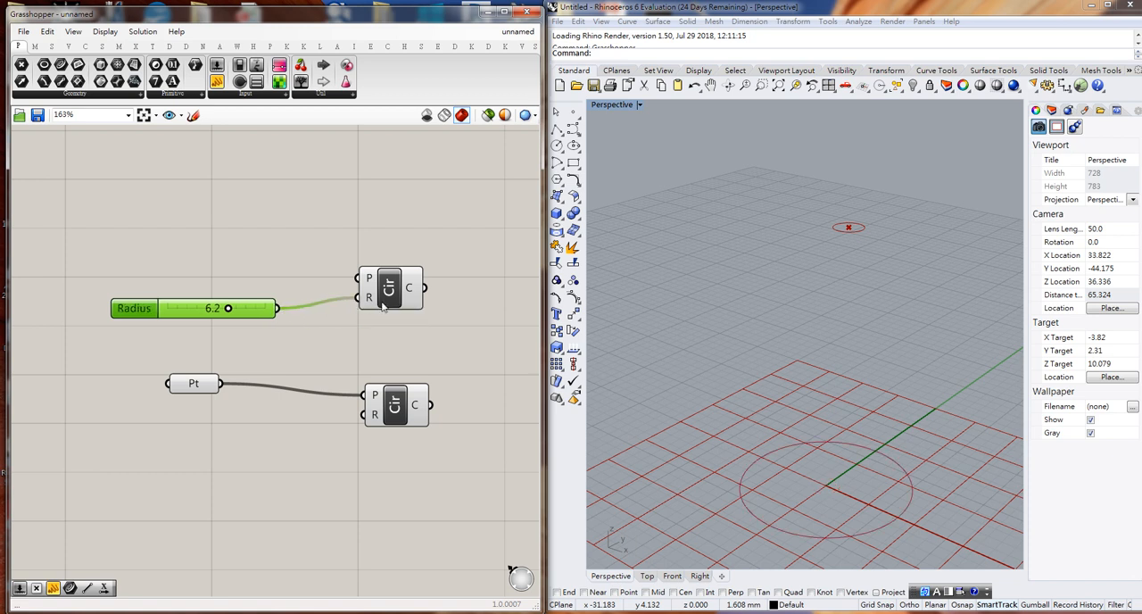
- Limit the preview geometry to selected objects and select both Circle components to show their circles
left_click(389, 304)
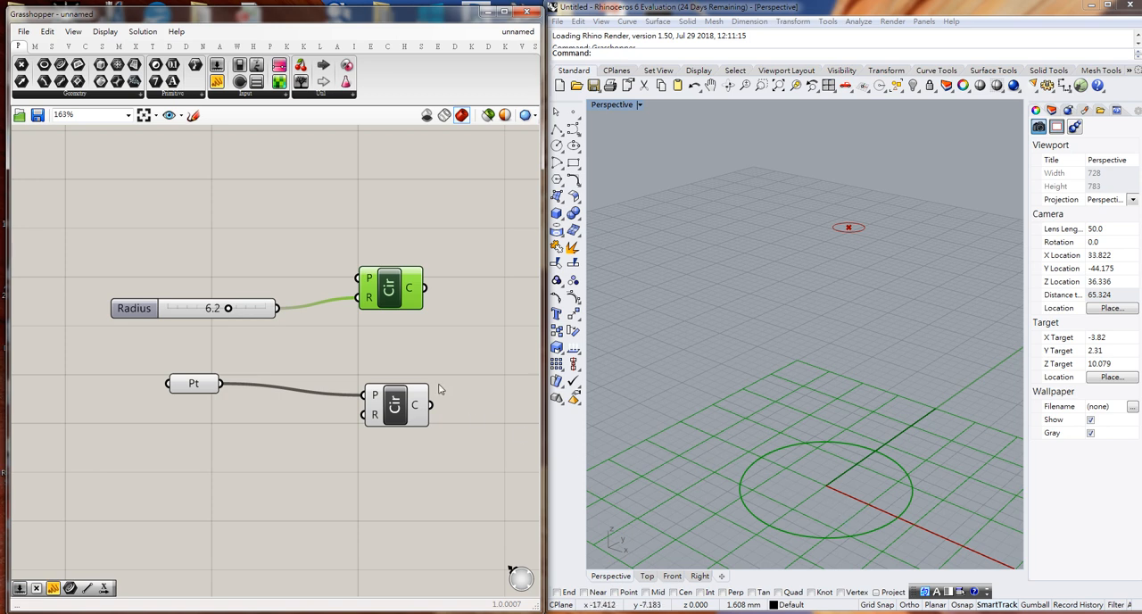
left_click(393, 409)
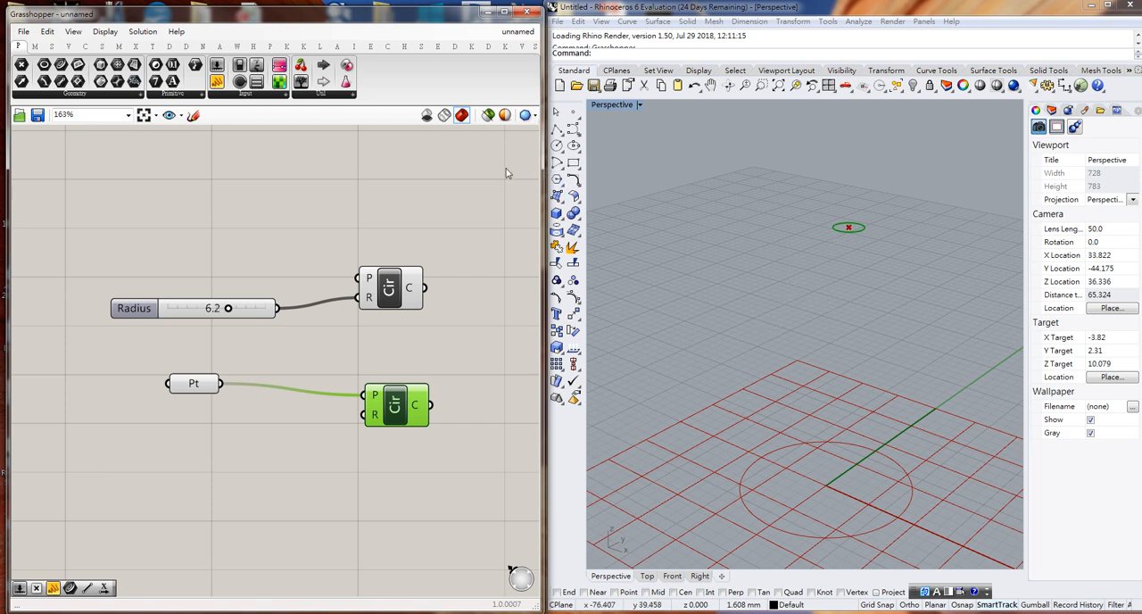
left_click(489, 117)
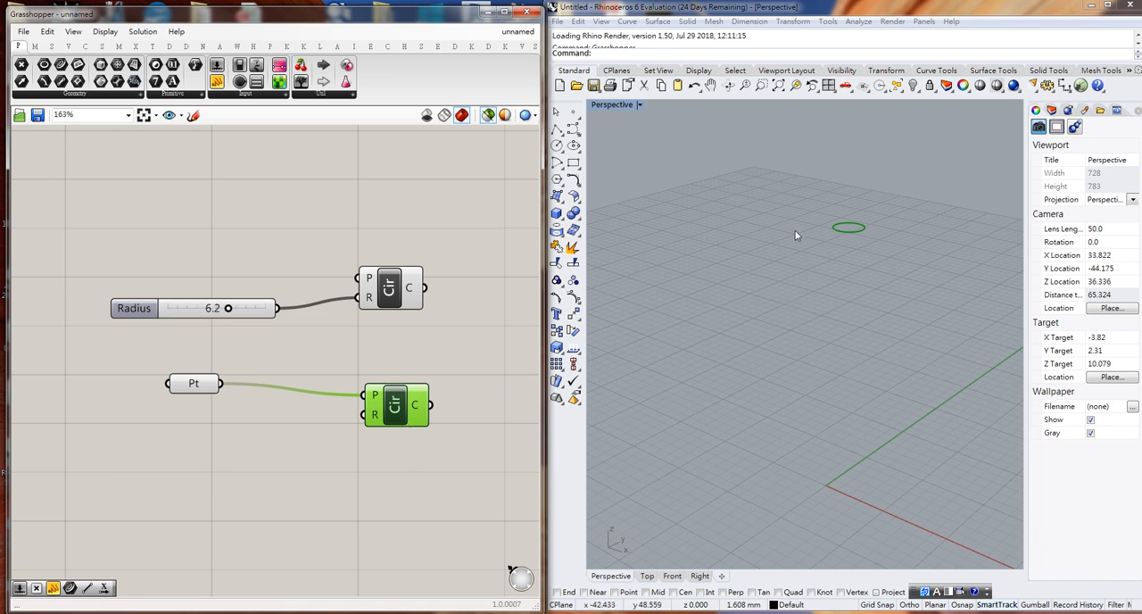
left_click(391, 295, "shift")
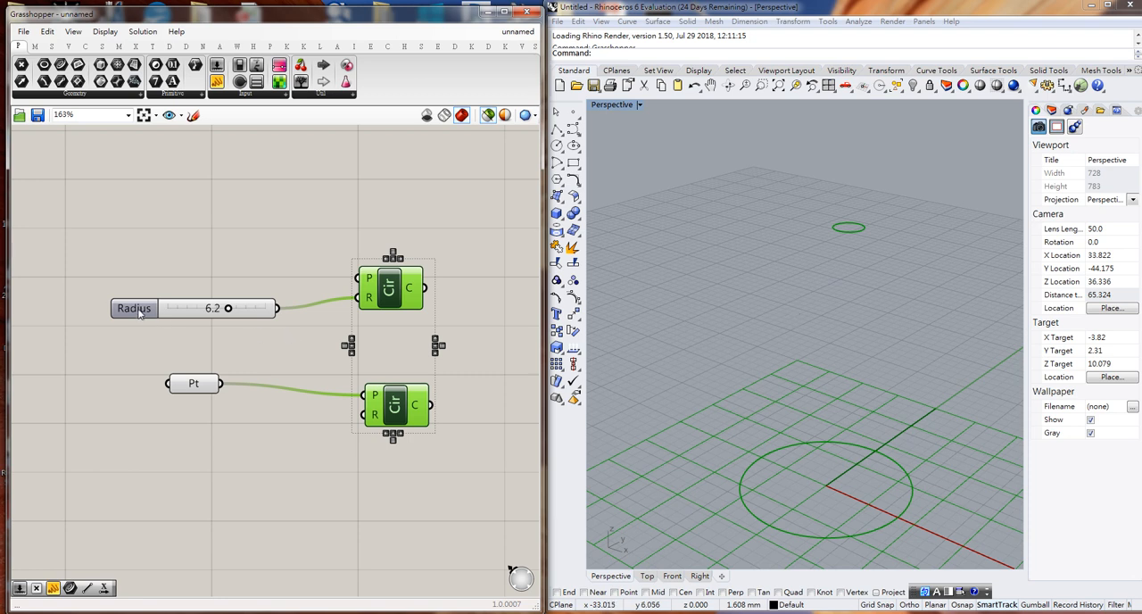
- Duplicate the 6.2 radius slider below the point parameter, wire it to the lower Circle's radius input and preview both circles
left_click_drag(139, 312, 138, 435)
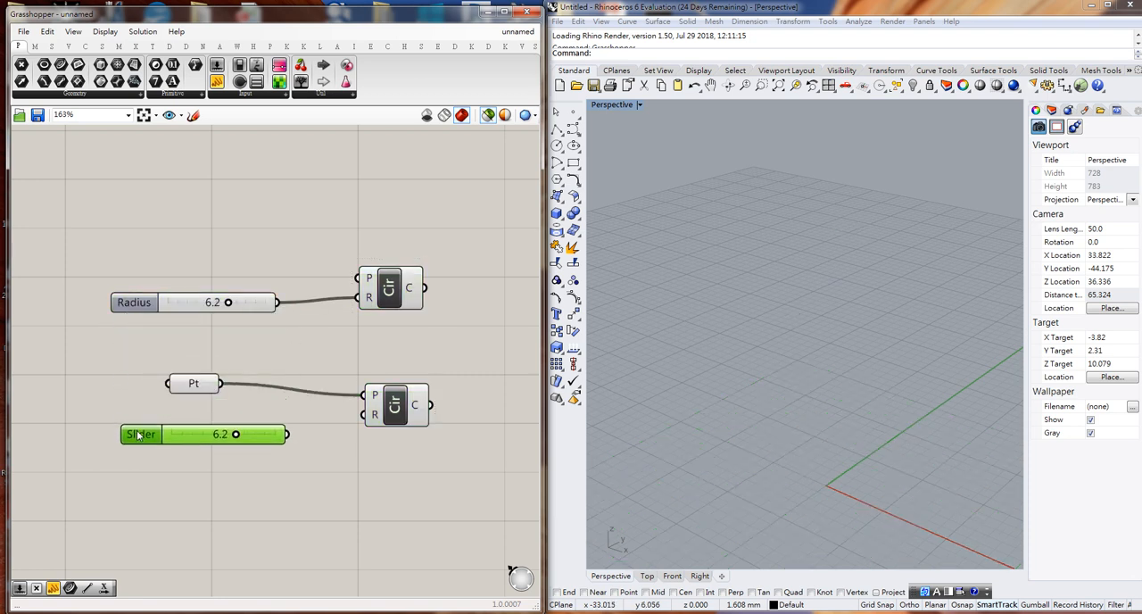
left_click_drag(286, 434, 366, 425)
left_click_drag(310, 220, 477, 500)
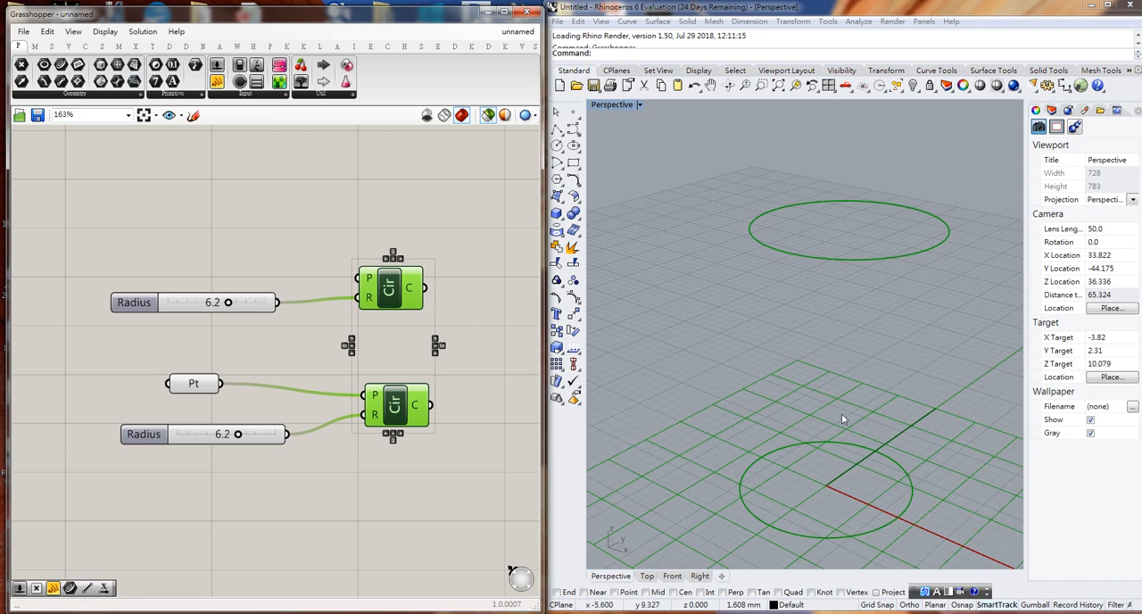
right_click_drag(846, 464, 878, 452)
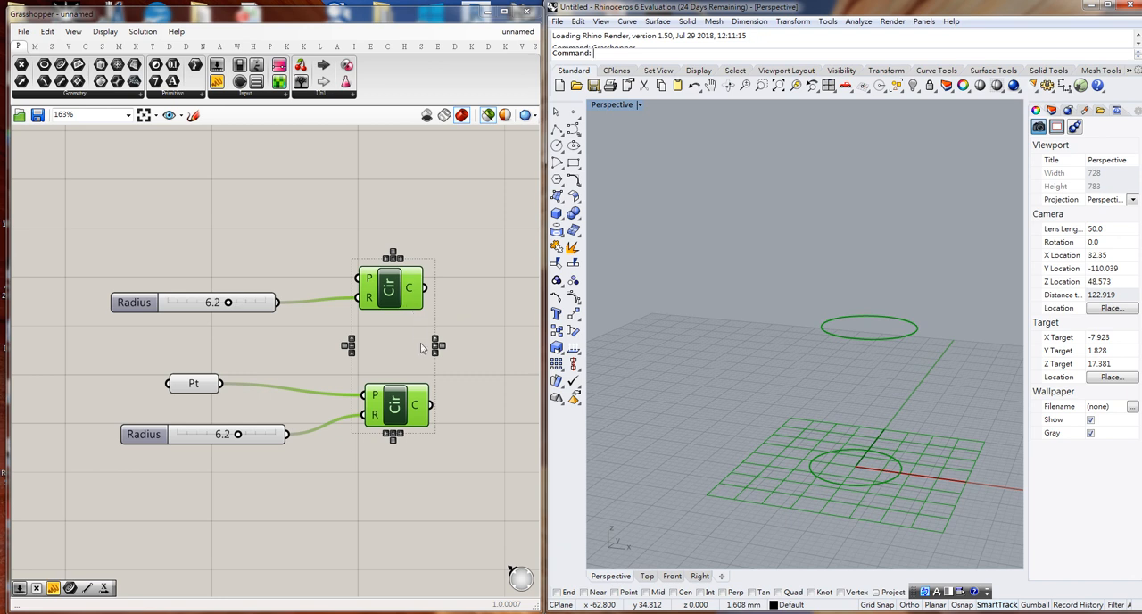
- Place two Divide Curve components on the canvas, one beside each Circle component
right_click_drag(454, 370, 293, 358)
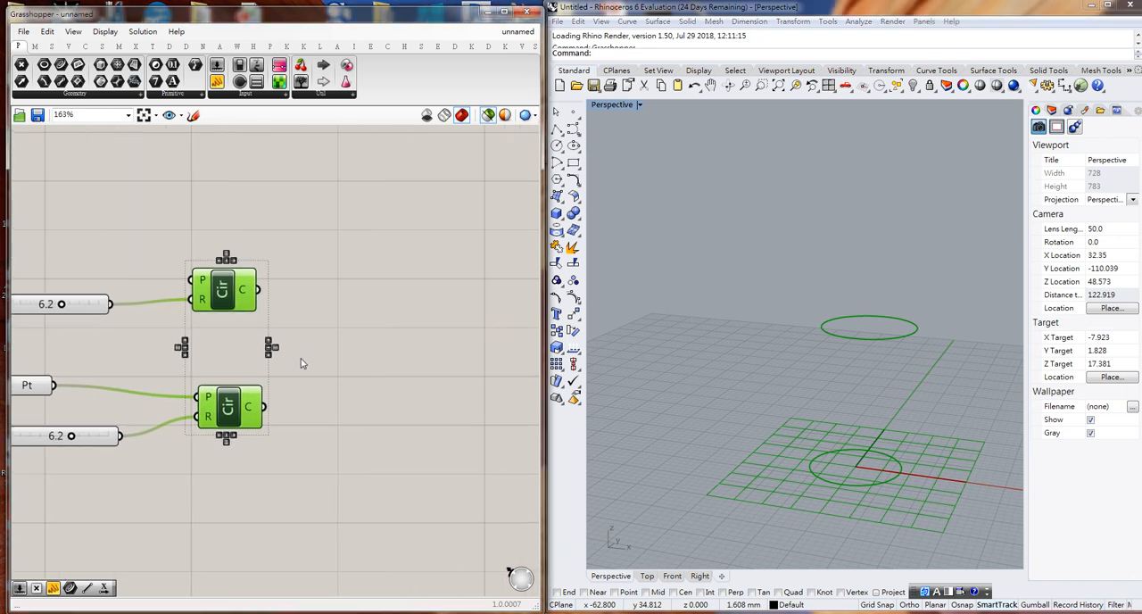
left_click(84, 47)
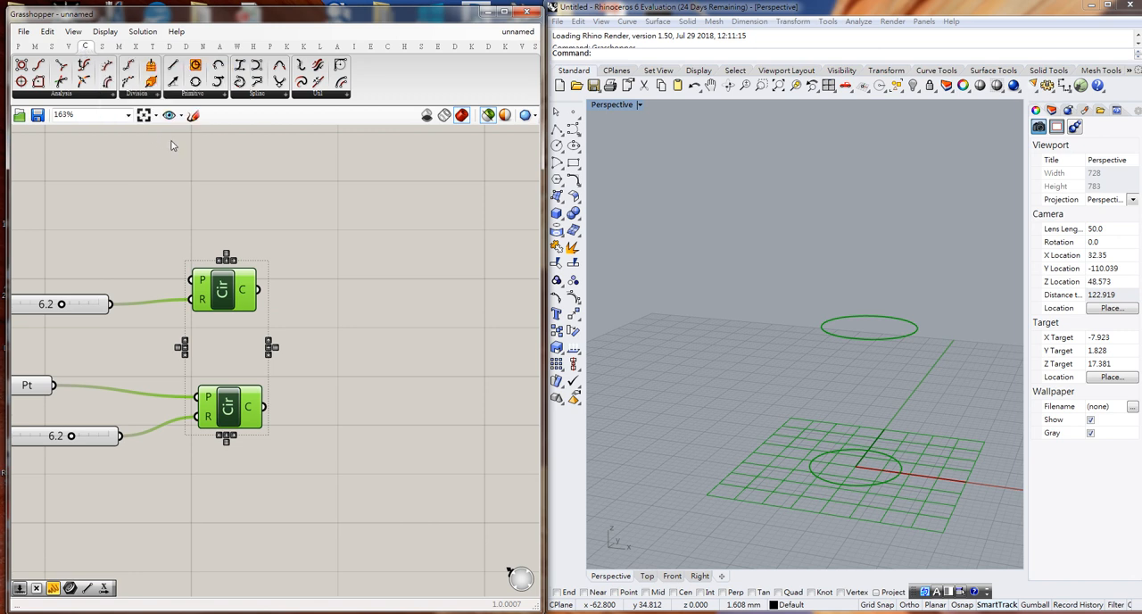
left_click(136, 98)
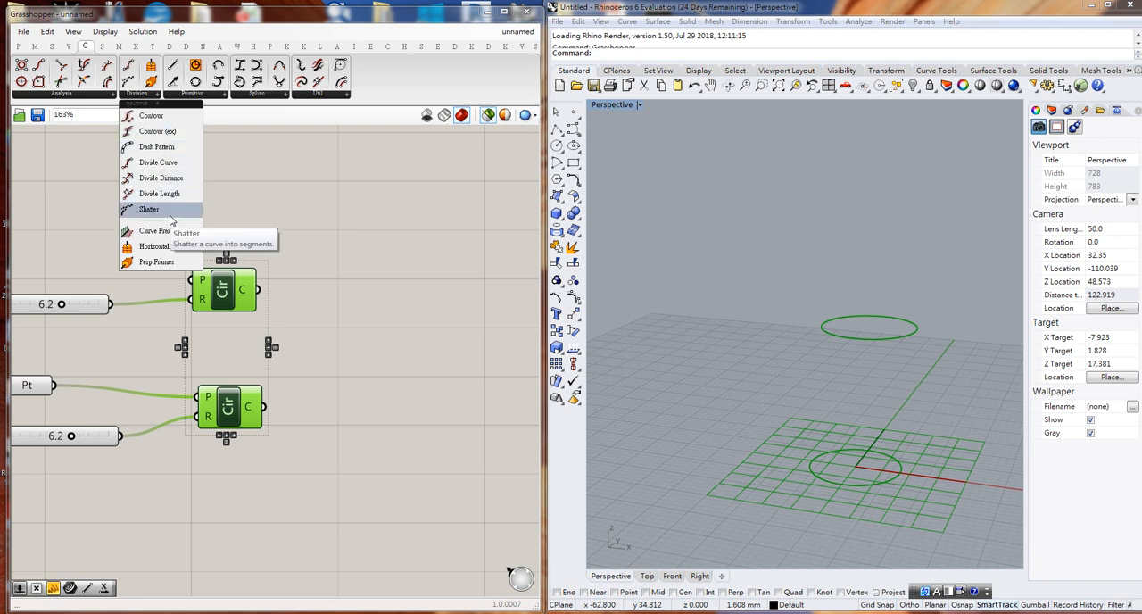
left_click(164, 170)
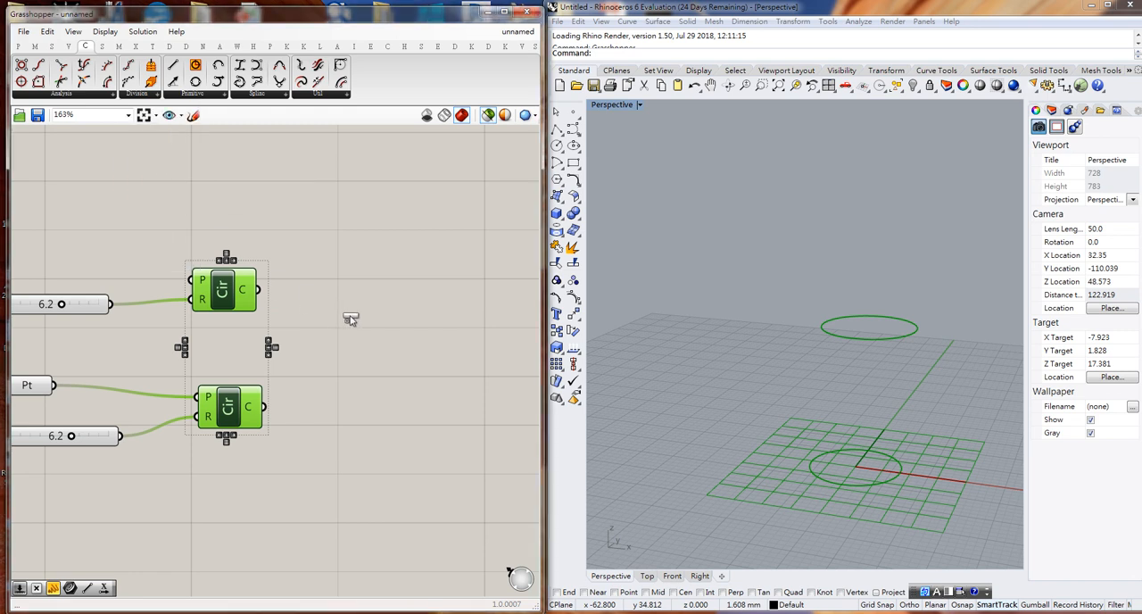
left_click(376, 308)
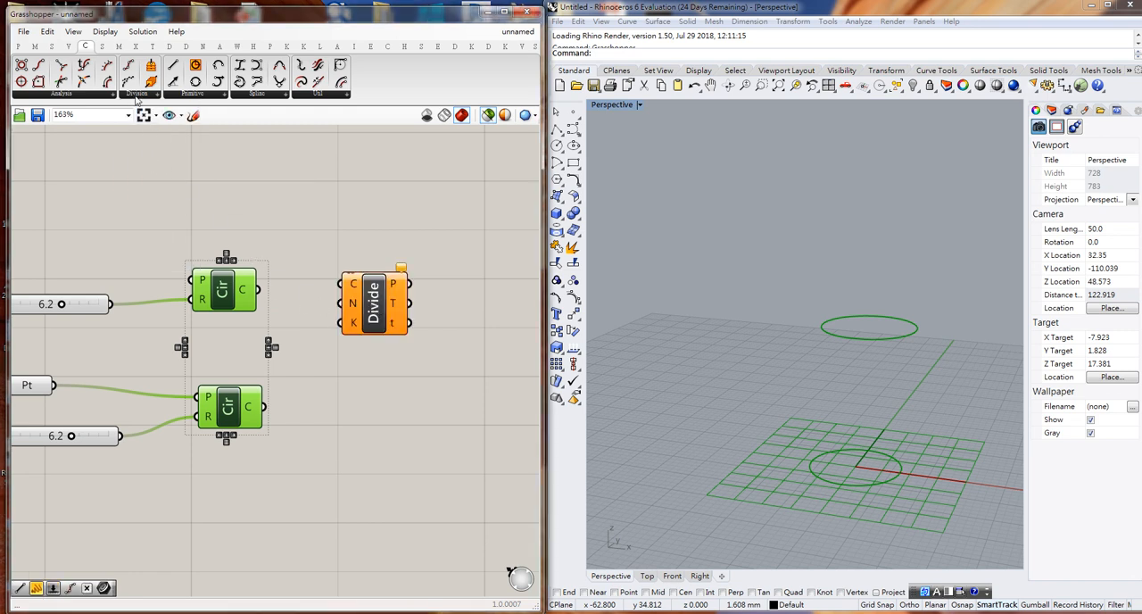
left_click(136, 96)
left_click(155, 165)
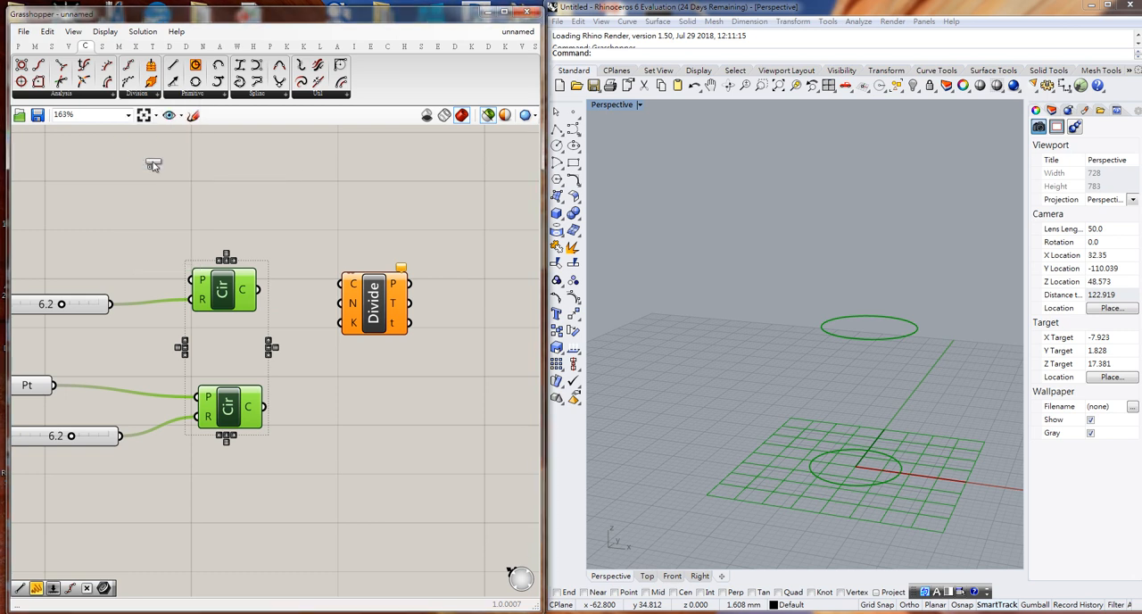
left_click(372, 453)
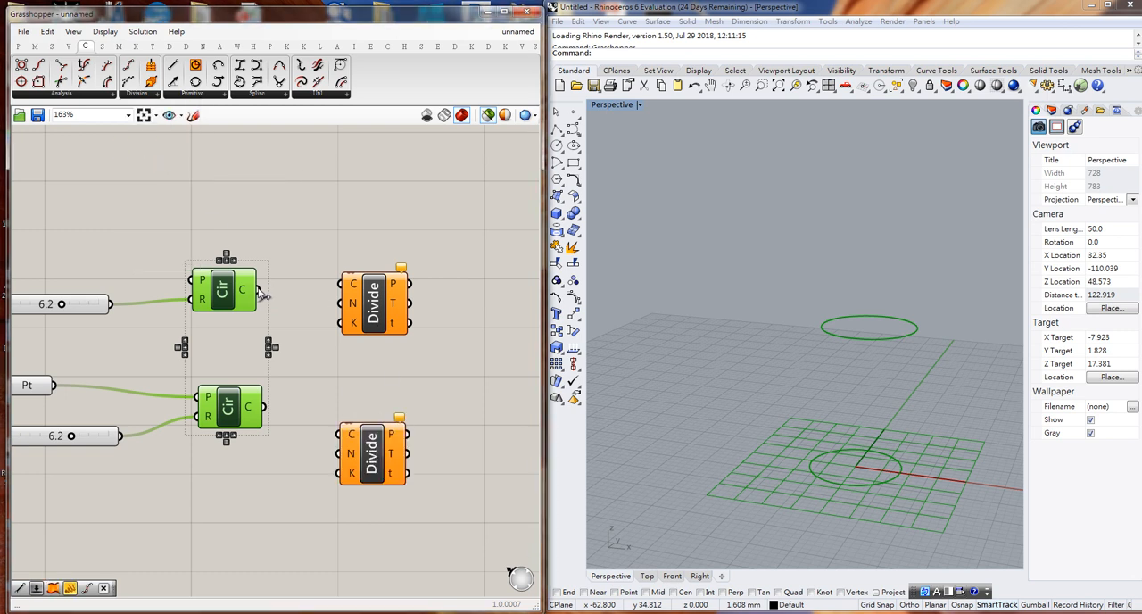
- Wire each Circle's output to the curve input of its neighbouring Divide Curve component and preview both circles with their division points
left_click_drag(257, 289, 379, 268)
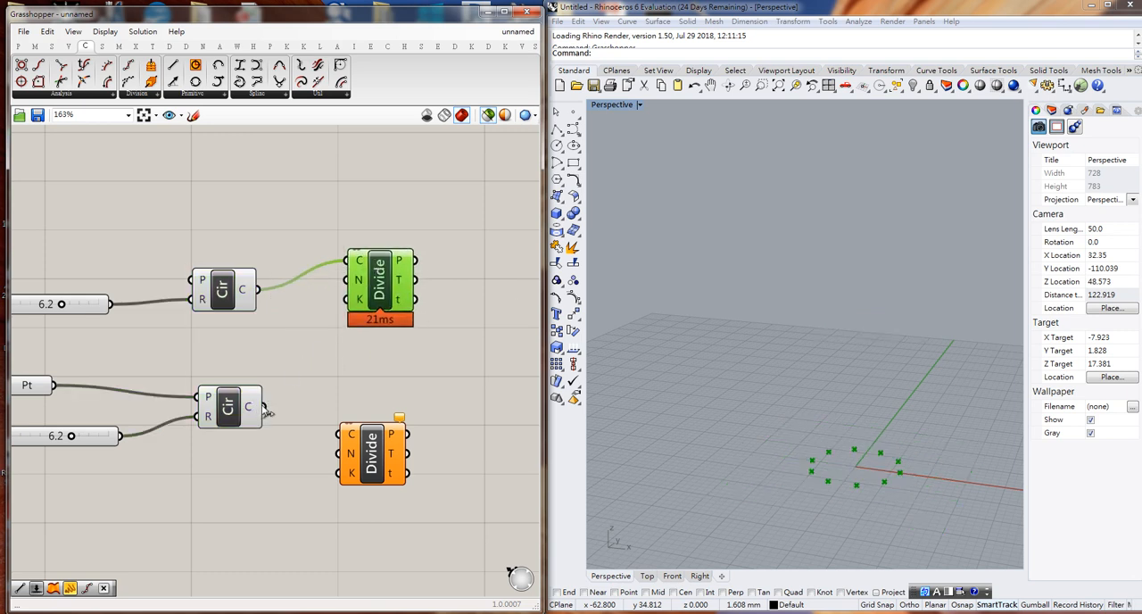
left_click_drag(263, 407, 385, 410)
left_click_drag(162, 199, 461, 500)
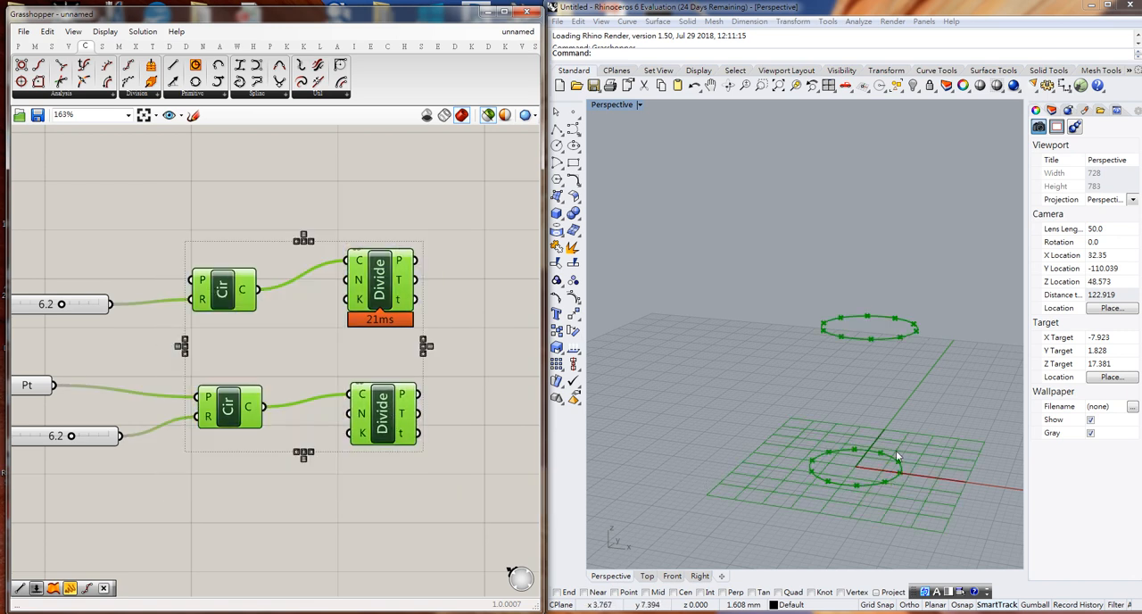
scroll(874, 434, "up", 2)
scroll(874, 434, "down", 2)
scroll(875, 433, "up", 4)
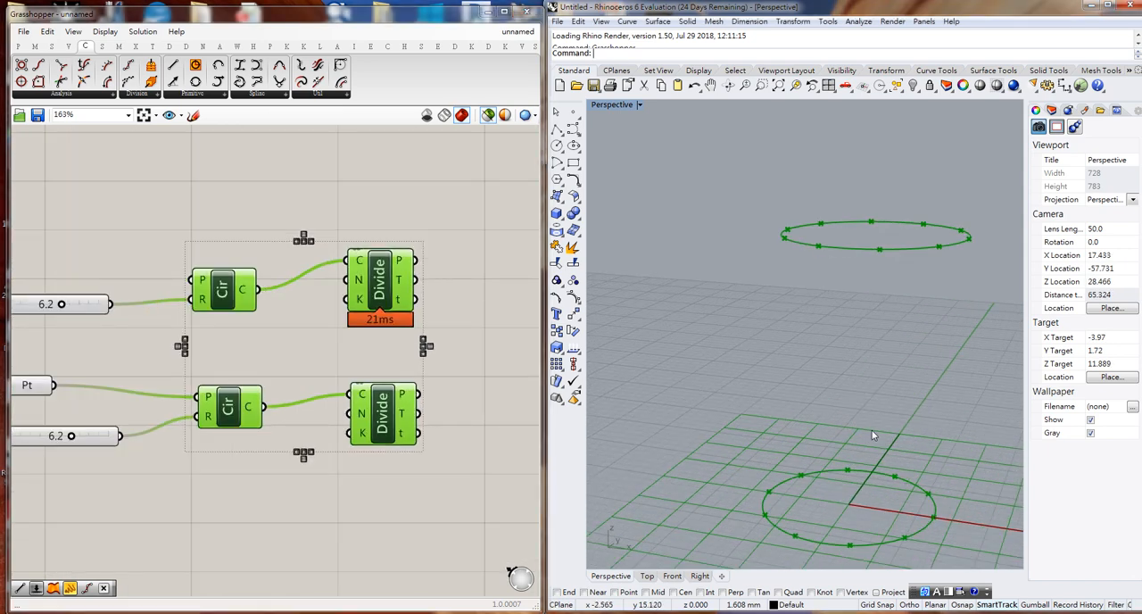
right_click_drag(873, 435, 820, 411, "shift")
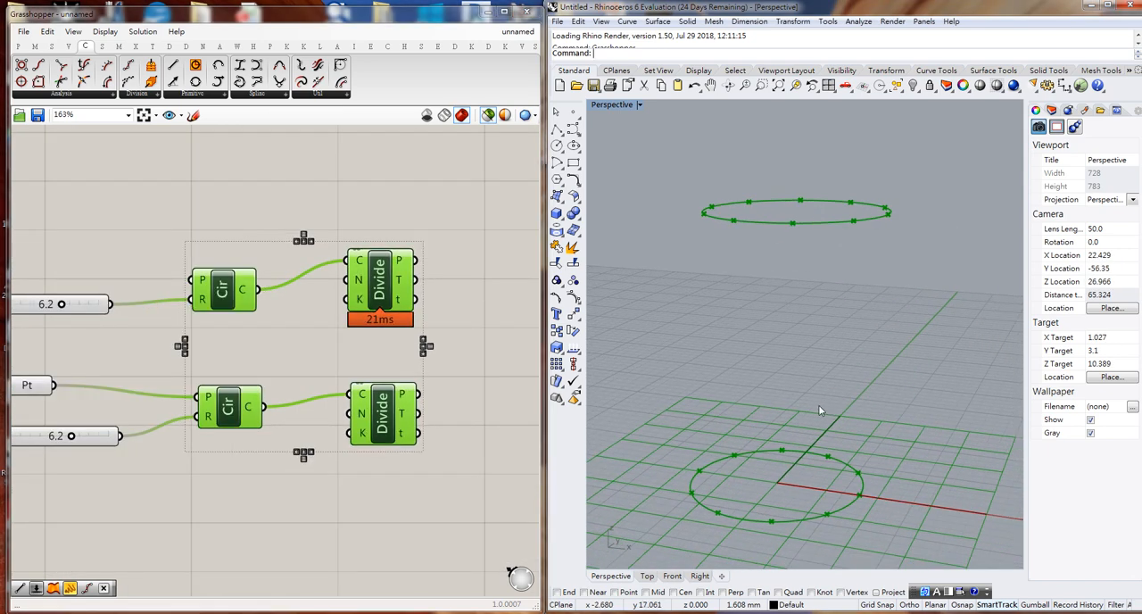
scroll(820, 410, "down", 1)
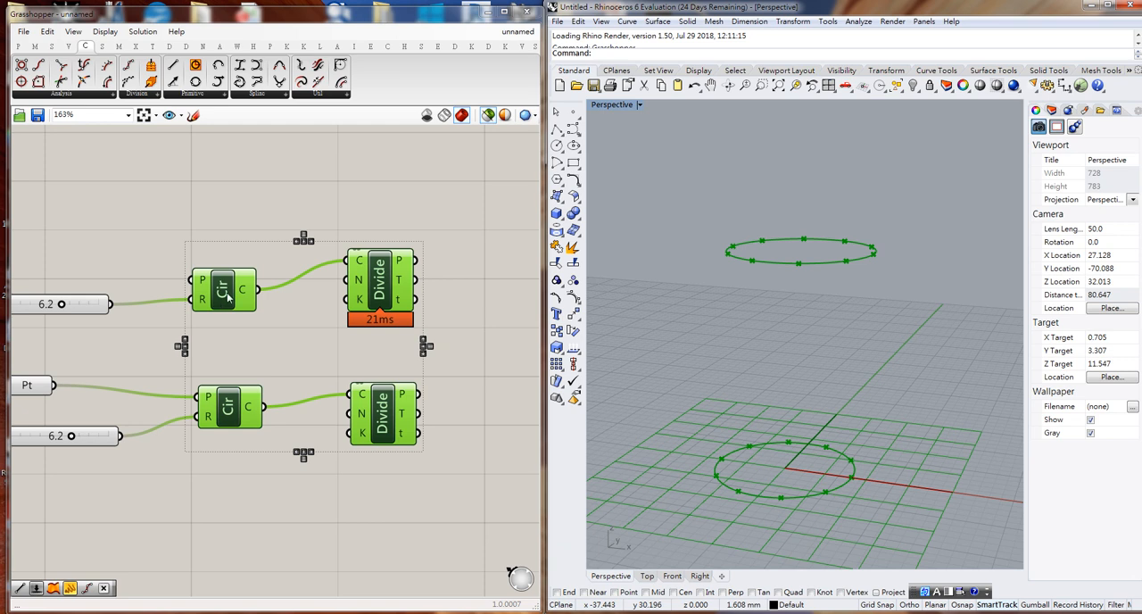
- Move the two Circle components farther apart and shift the upper Divide Curve slightly down to free space between the rows
left_click(224, 252)
left_click_drag(221, 290, 217, 249)
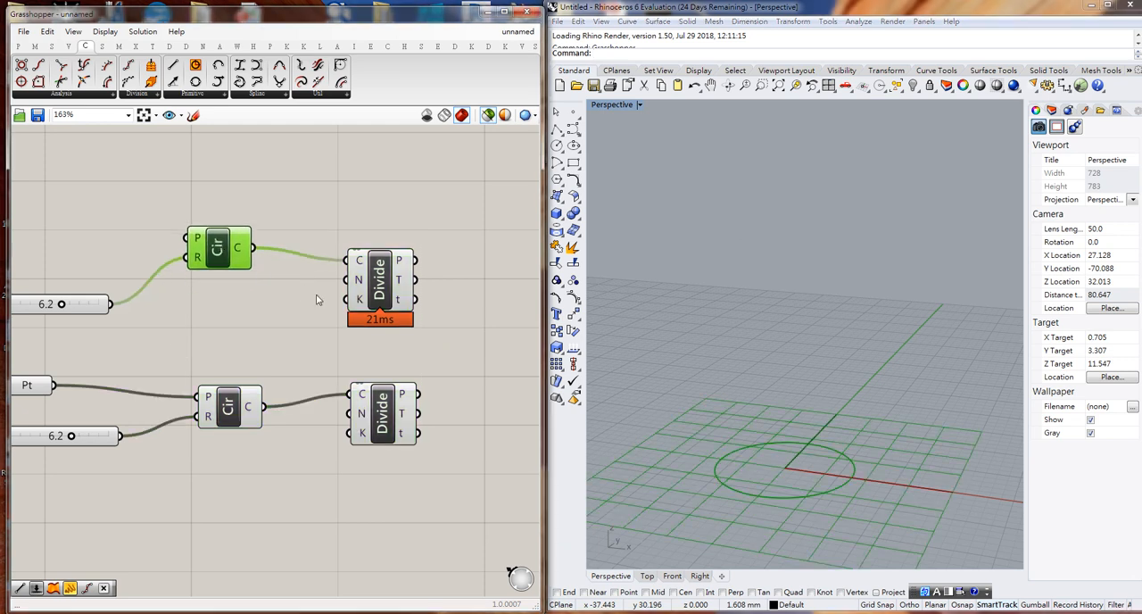
left_click_drag(379, 310, 382, 326)
left_click_drag(235, 411, 234, 436)
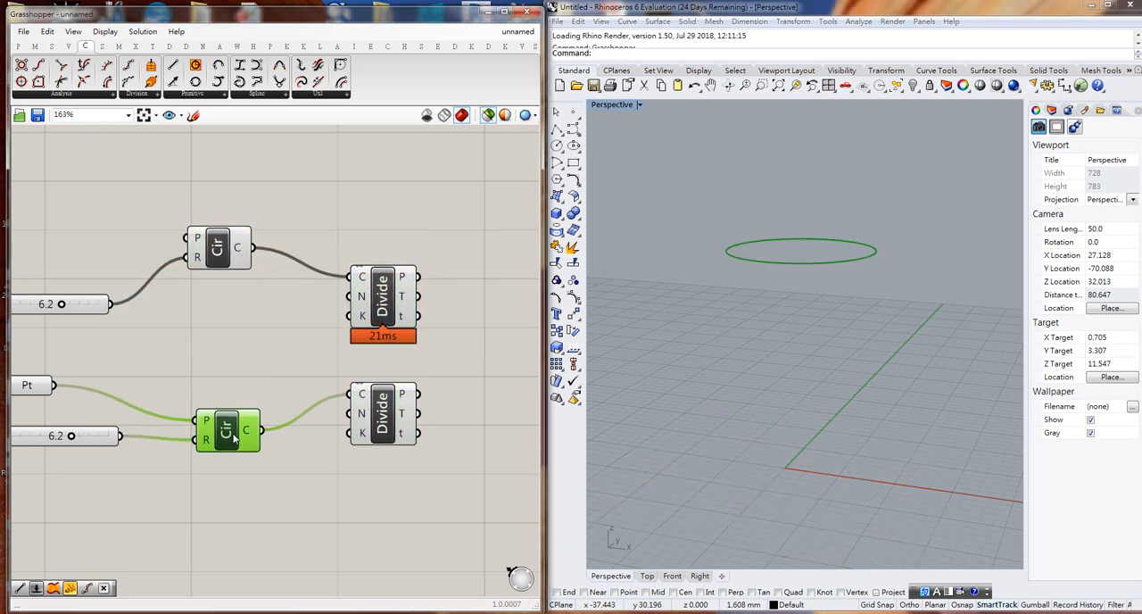
- Add a whole-number slider created with the value 15, set it to 17 and wire it to the upper Divide Curve's count input
double_click(240, 340)
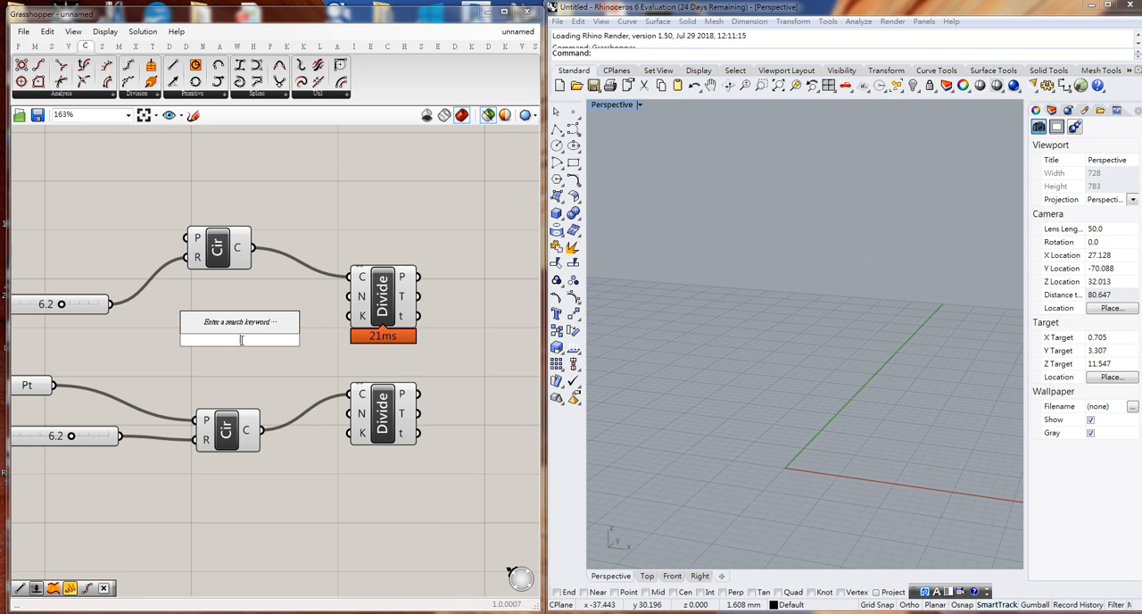
type("15")
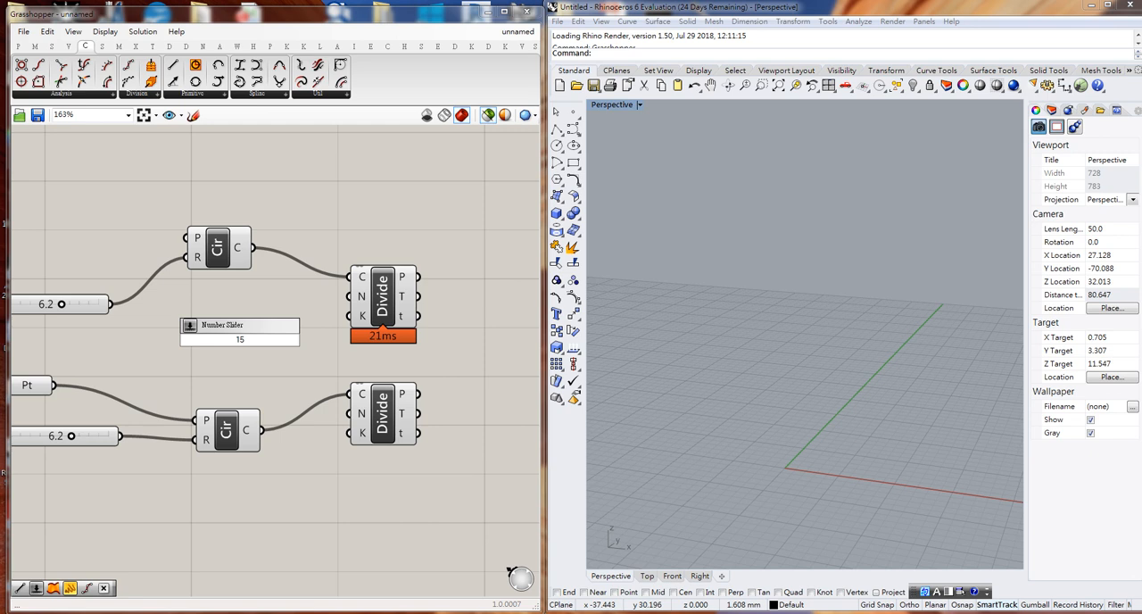
key("Return")
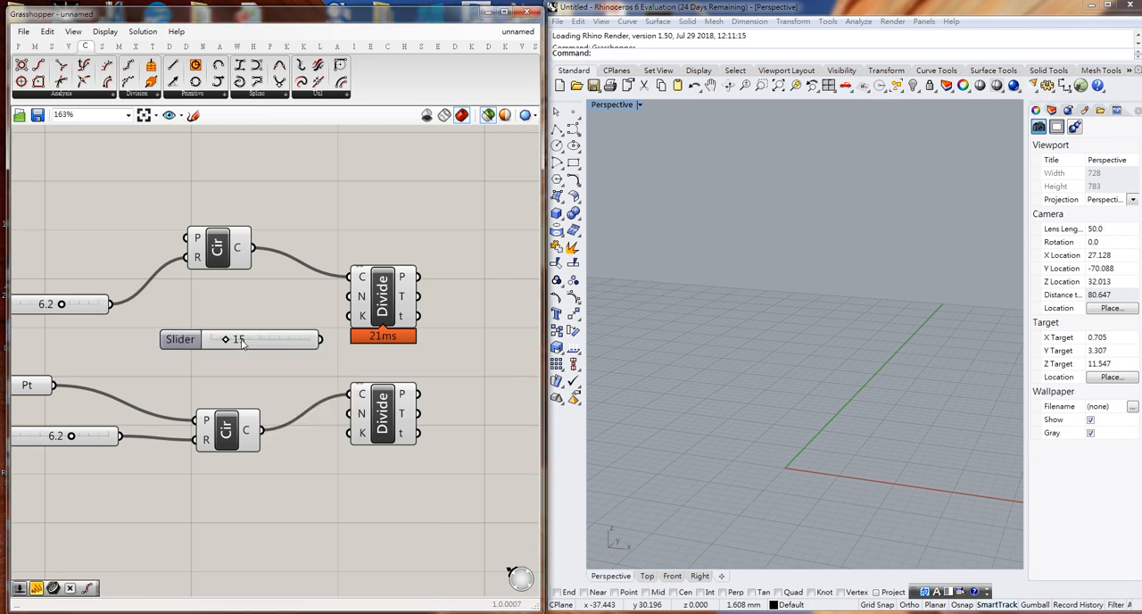
mouse_move(231, 342)
left_mouse_down()
mouse_move(297, 346)
mouse_move(226, 348)
left_mouse_up()
left_click_drag(321, 340, 350, 297)
left_click(385, 309)
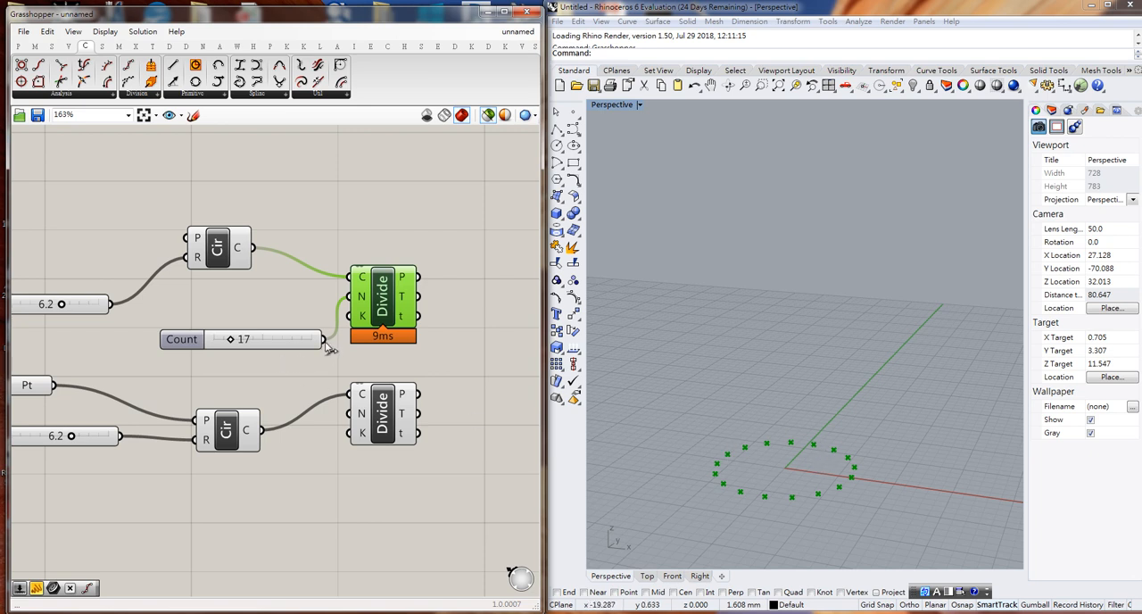
- Wire the count slider to the lower Divide Curve's count input as well and preview both components' division points together
left_click_drag(326, 343, 353, 414)
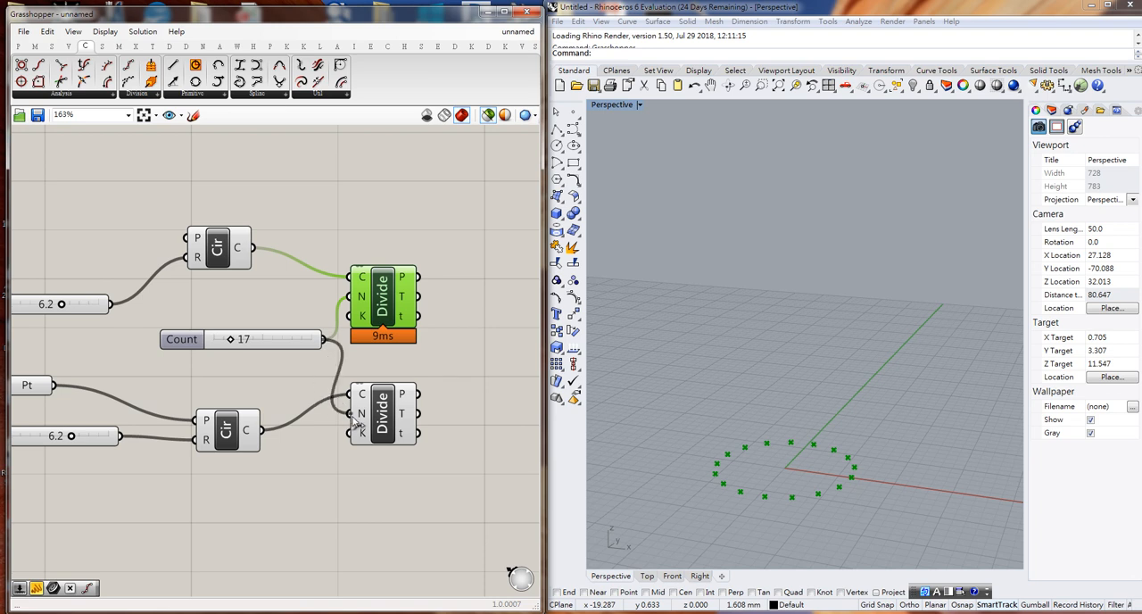
left_click(384, 417)
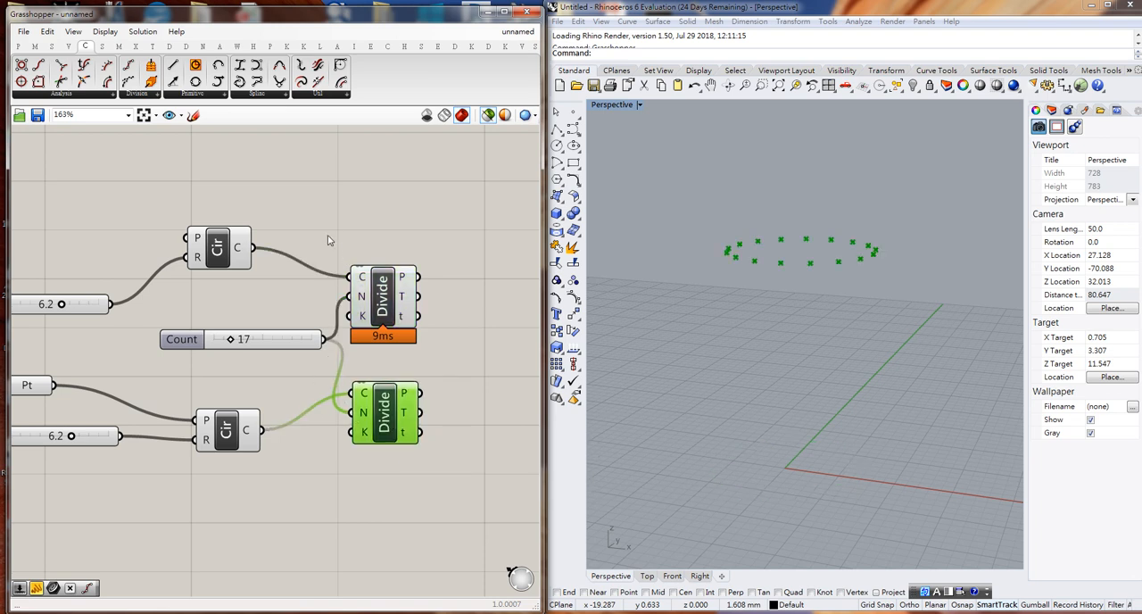
left_click_drag(328, 240, 451, 487)
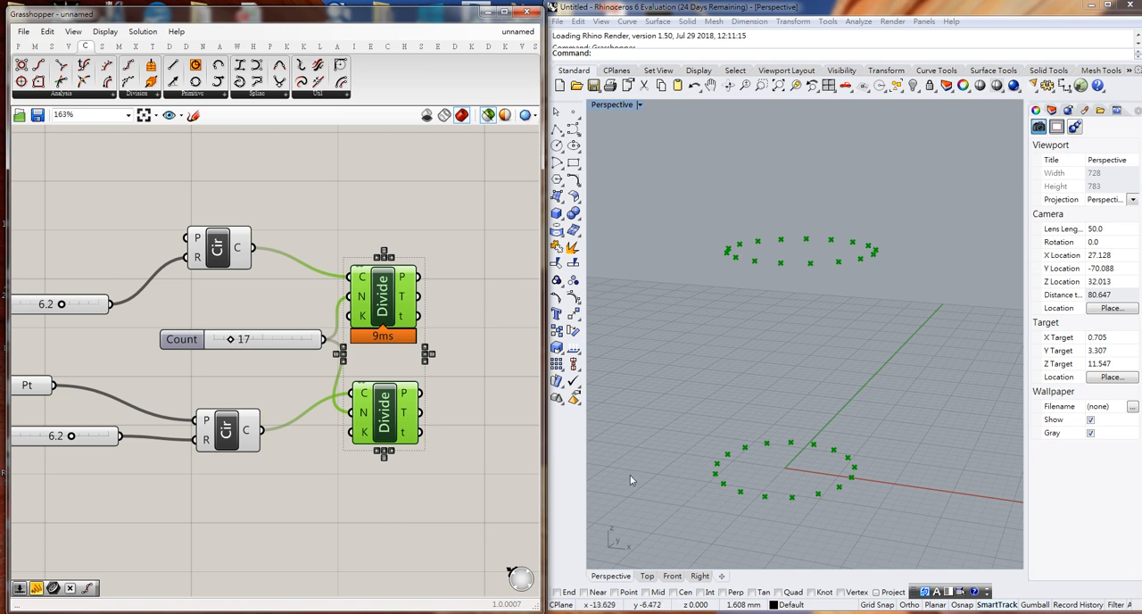
- Select only the upper Divide Curve component to preview its division points by themselves
right_click_drag(476, 475, 376, 453)
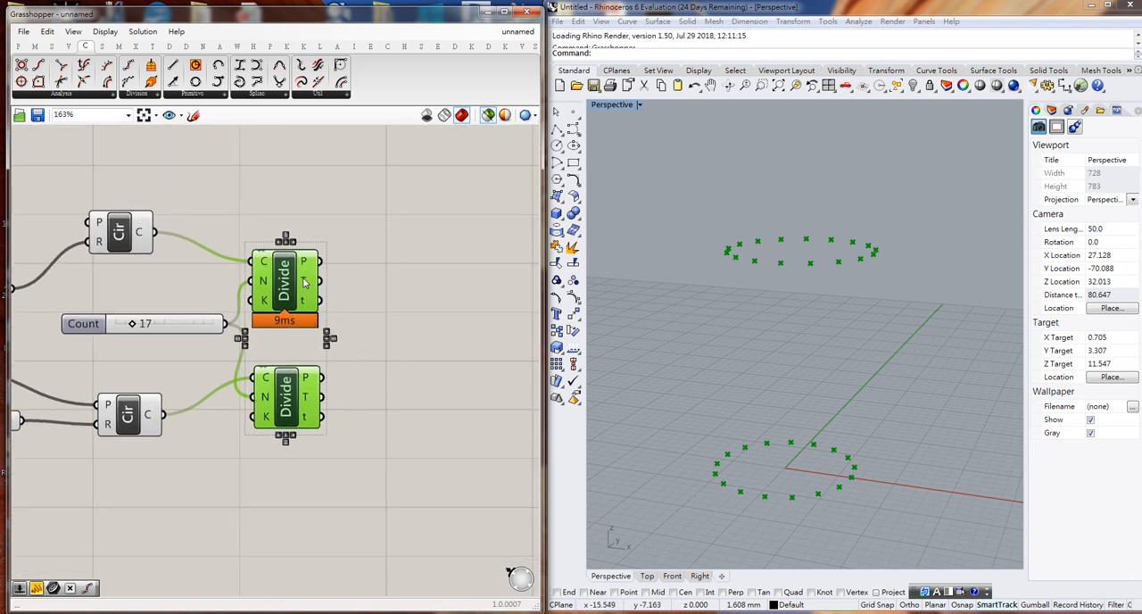
left_click(349, 288)
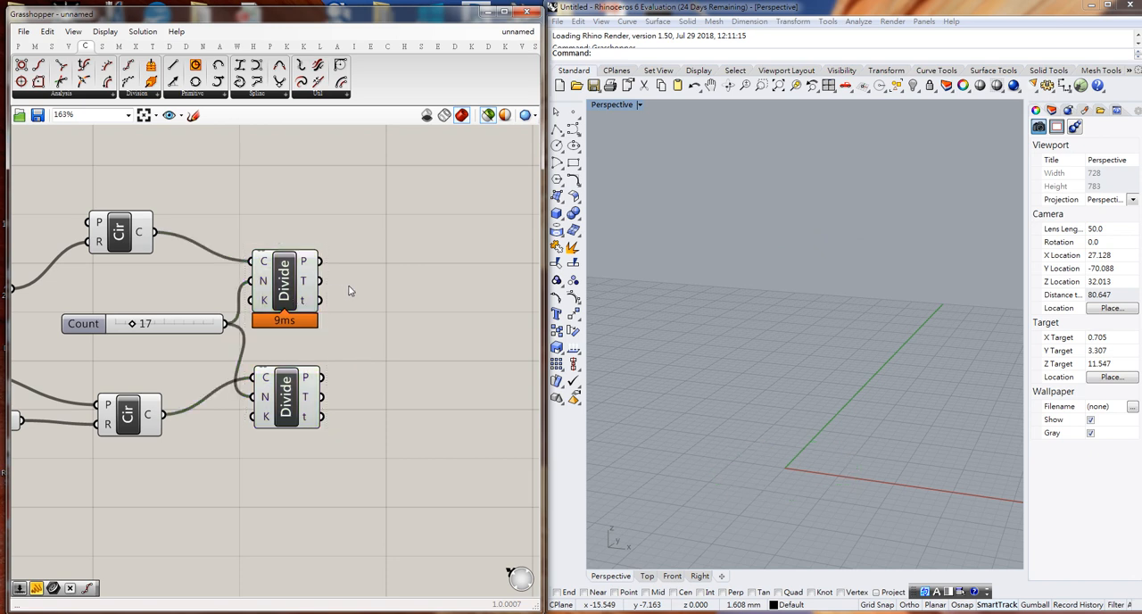
left_click(291, 295)
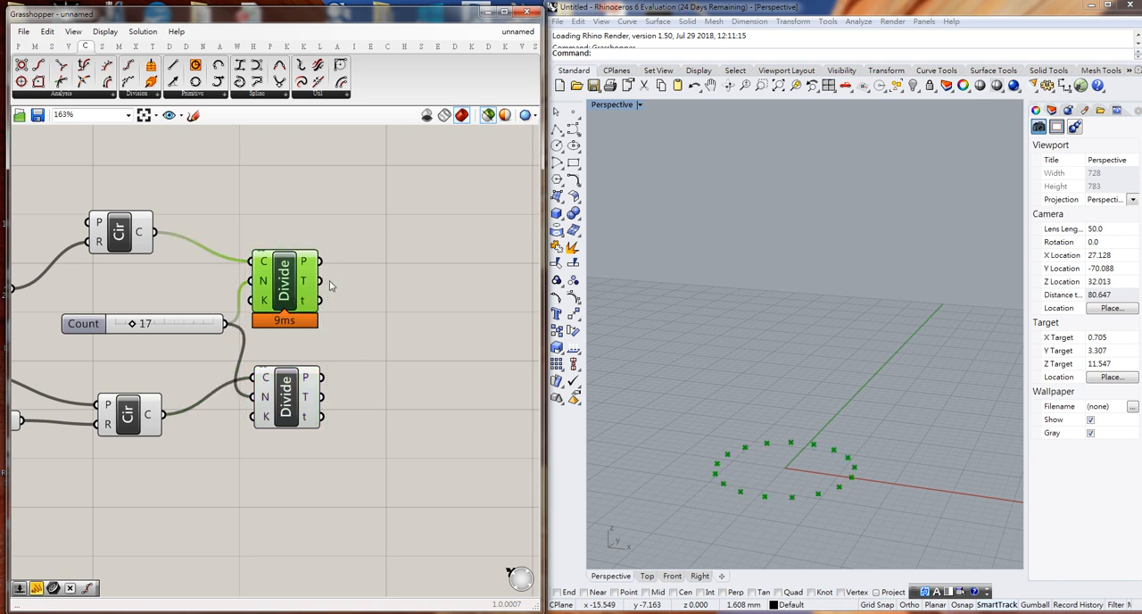
- Add a Line component and wire the upper Divide Curve's points to input A and the lower one's points to input B
mouse_move(303, 266)
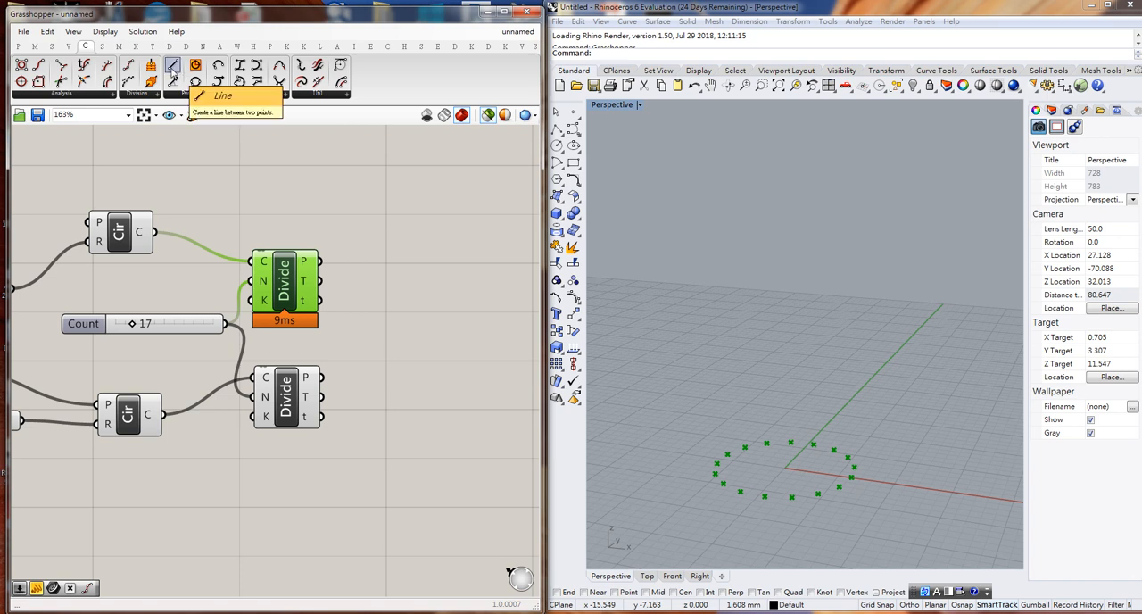
left_click_drag(172, 69, 423, 348)
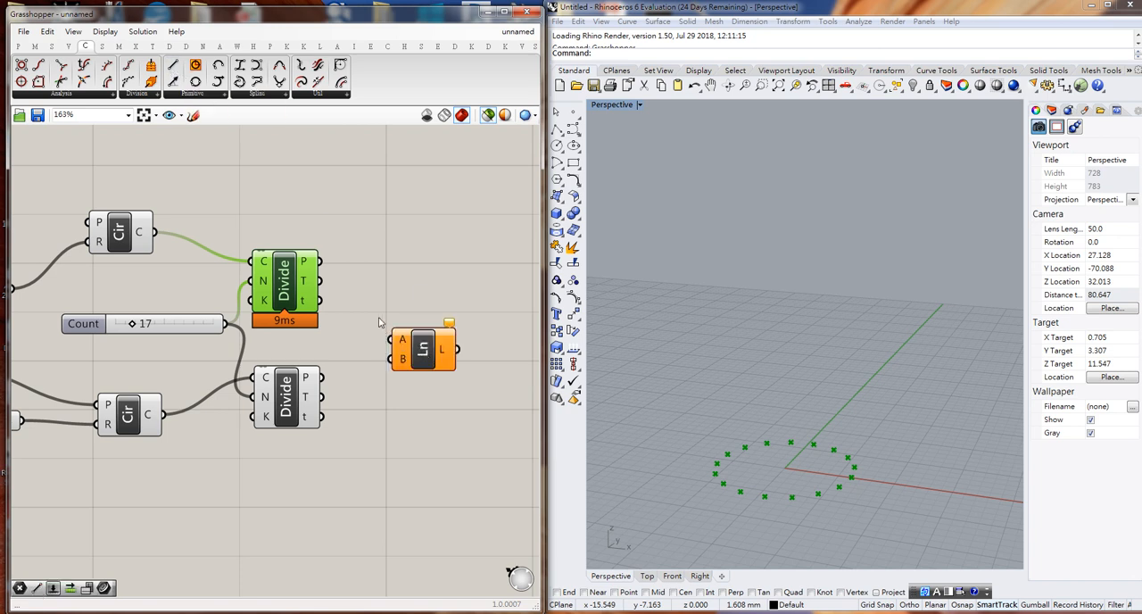
left_click_drag(327, 265, 399, 345)
left_click_drag(328, 385, 428, 340)
left_click(423, 354)
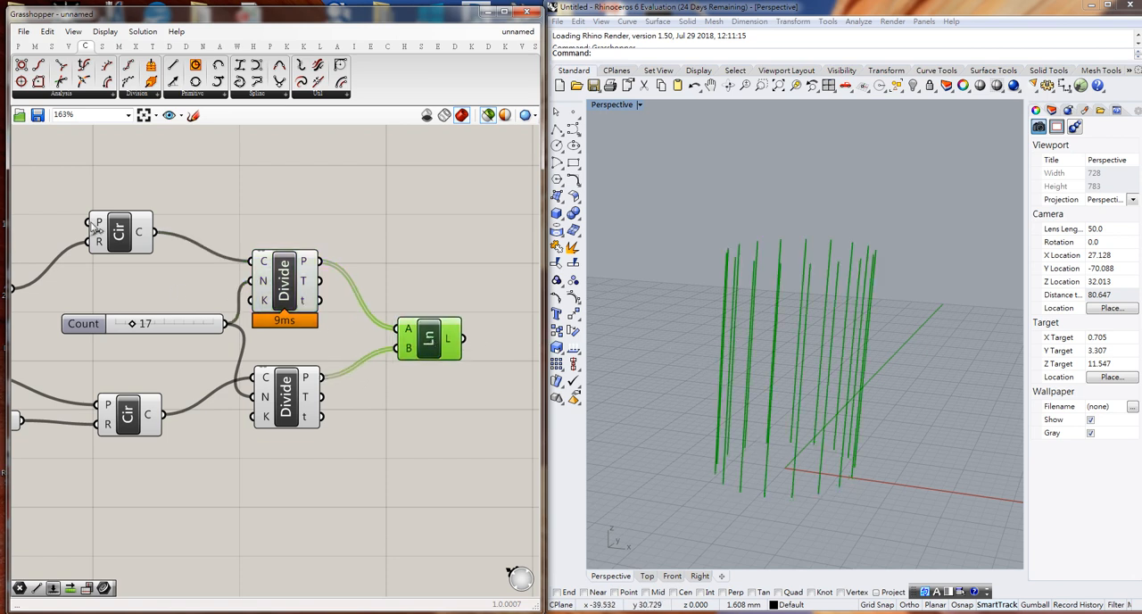
- Preview both circles, their division points and the connecting lines together, then clear the selection
left_click_drag(41, 171, 489, 534)
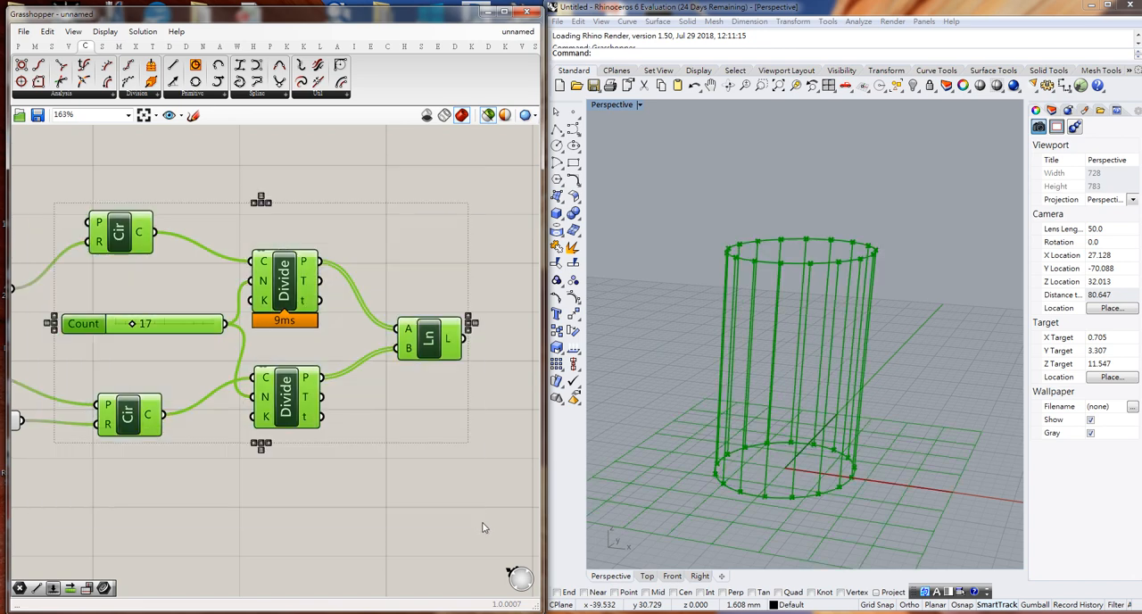
mouse_move(703, 505)
right_mouse_down()
mouse_move(855, 513)
mouse_move(706, 507)
right_mouse_up()
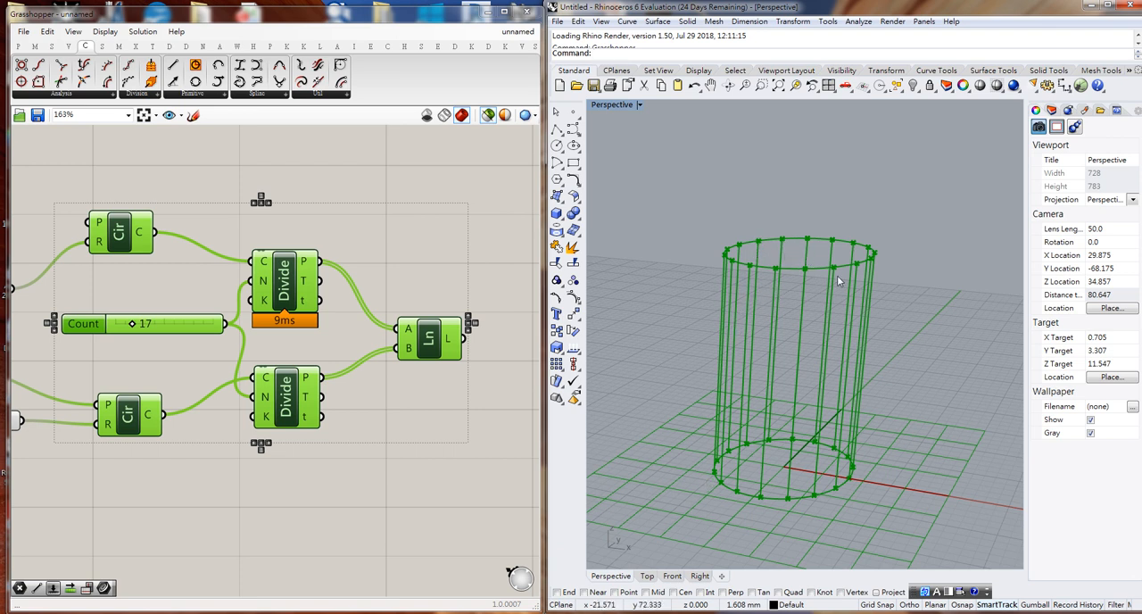
right_click_drag(481, 465, 375, 436)
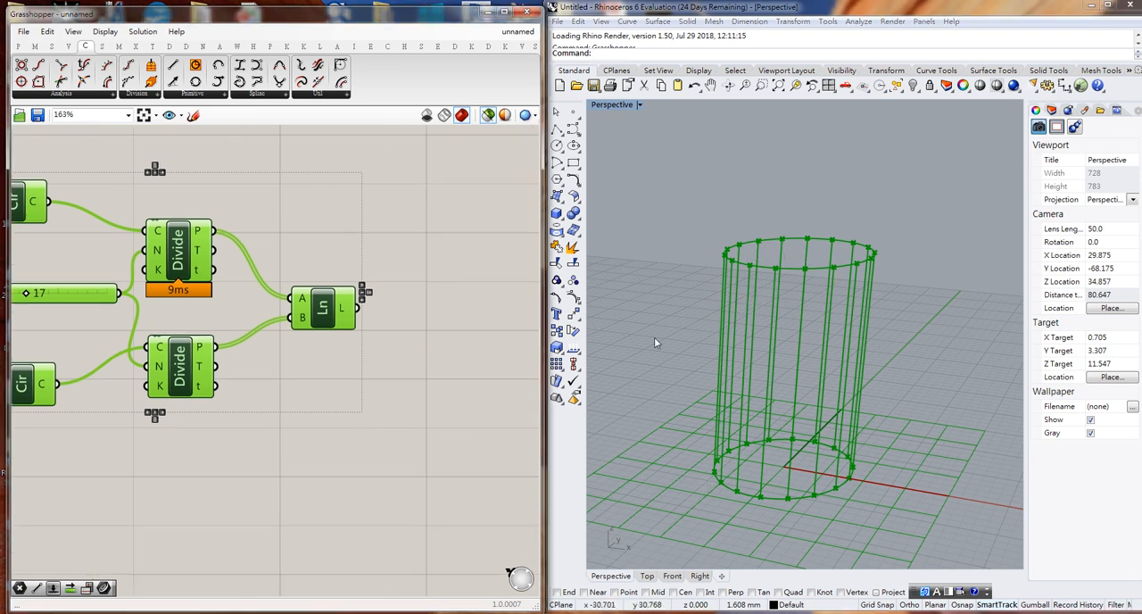
left_click(503, 388)
- Move the lower Circle component down, add a Rotate component beside it and wire the circle into its geometry input
right_click_drag(191, 456, 302, 442)
left_click_drag(156, 385, 164, 450)
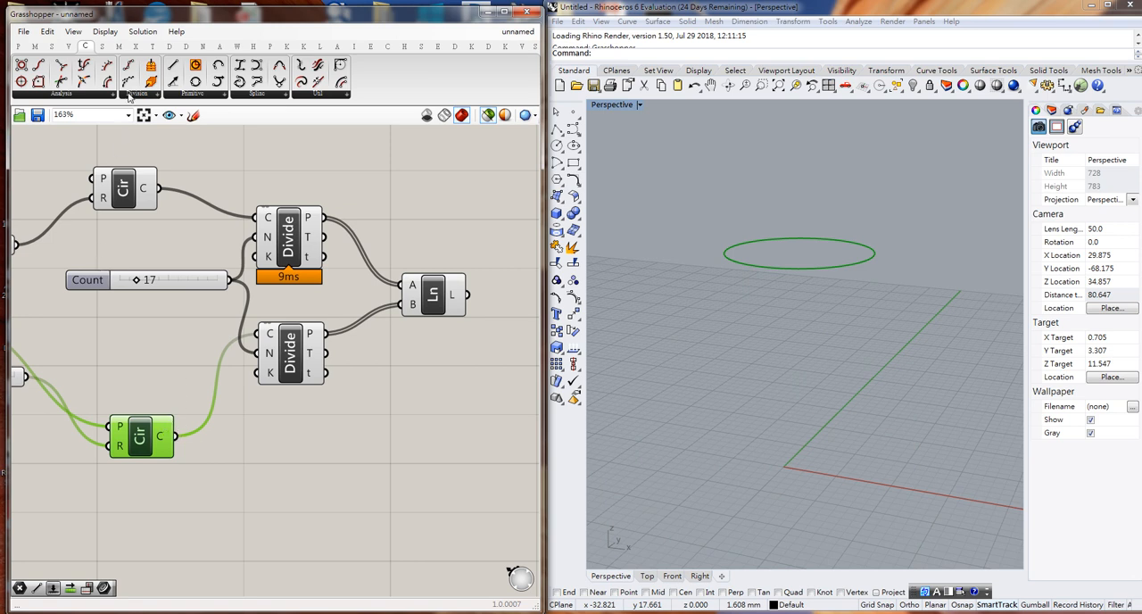
left_click(153, 49)
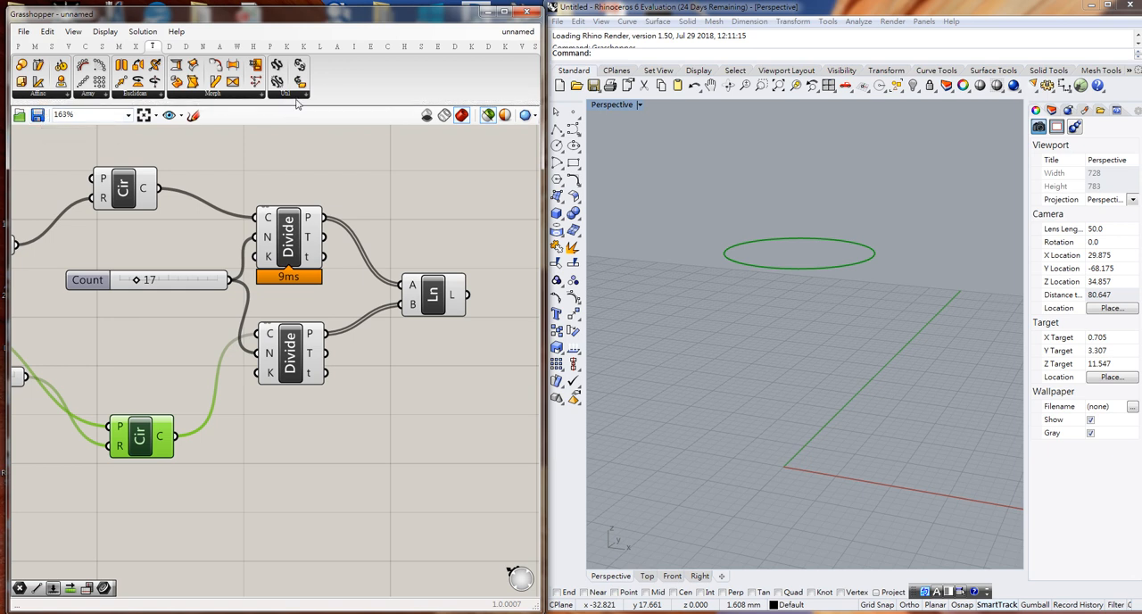
left_click(138, 96)
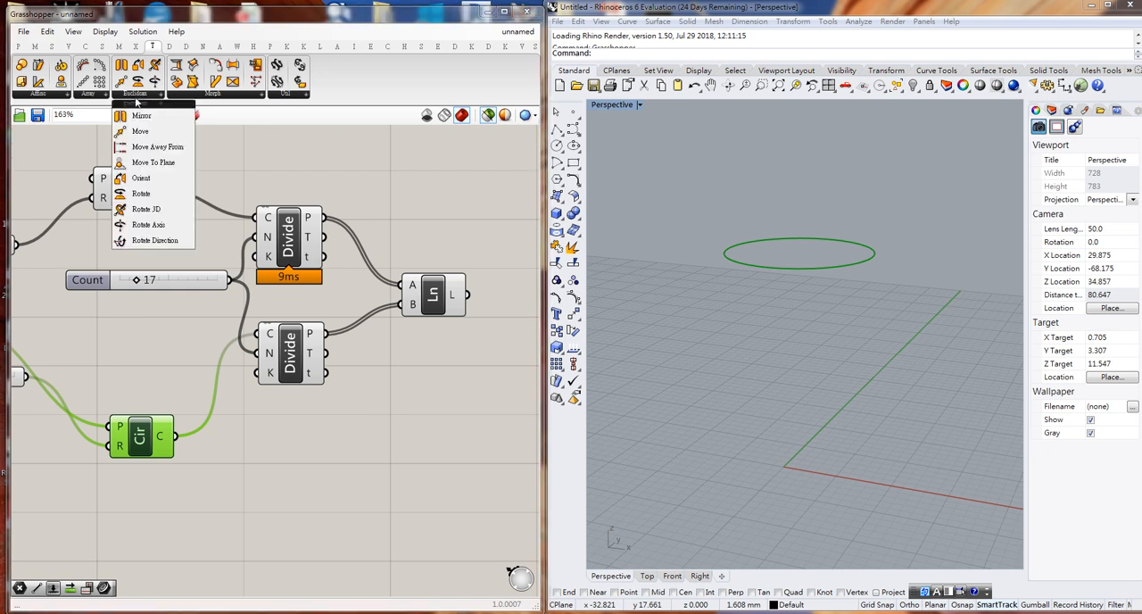
left_click(138, 195)
left_click(287, 482)
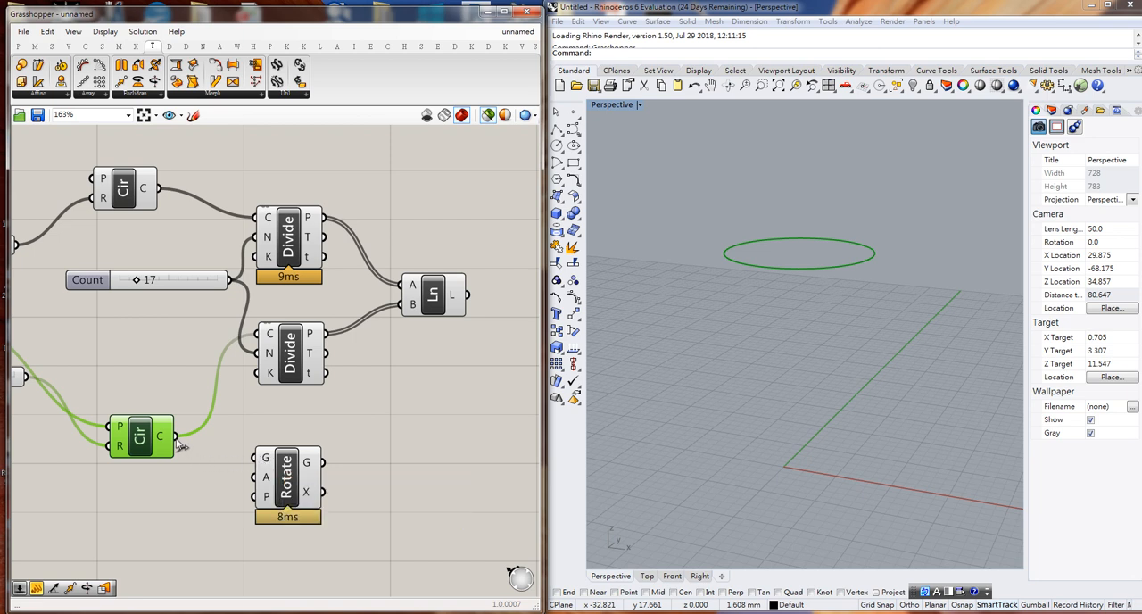
left_click_drag(177, 439, 259, 461)
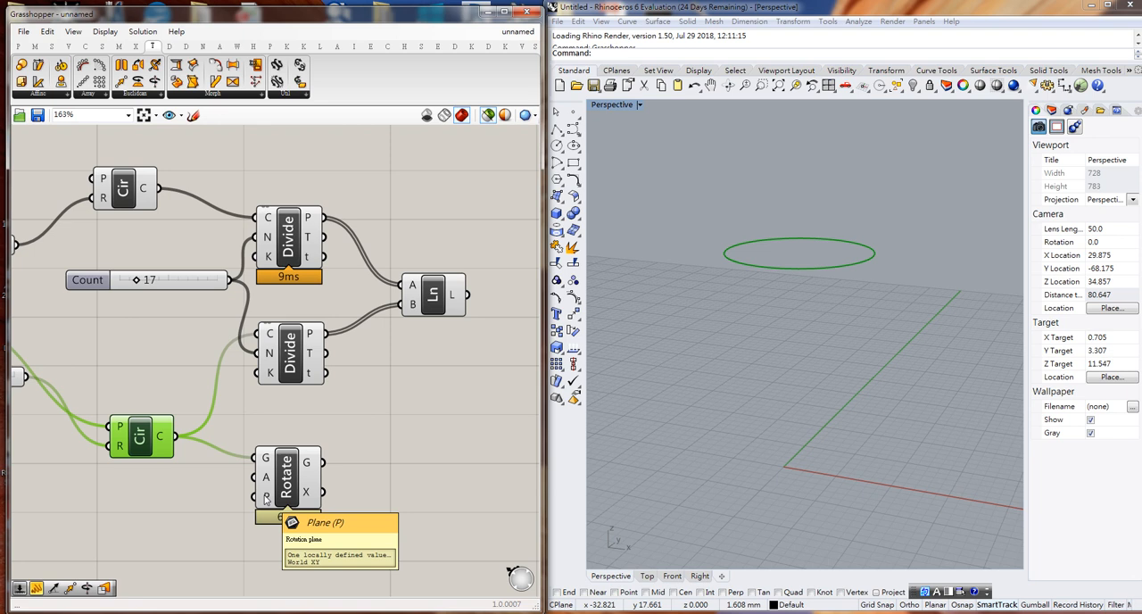
- Move the Point parameter below the lower Radius slider and wire it to the Rotate component's plane input
right_click_drag(198, 505, 356, 403)
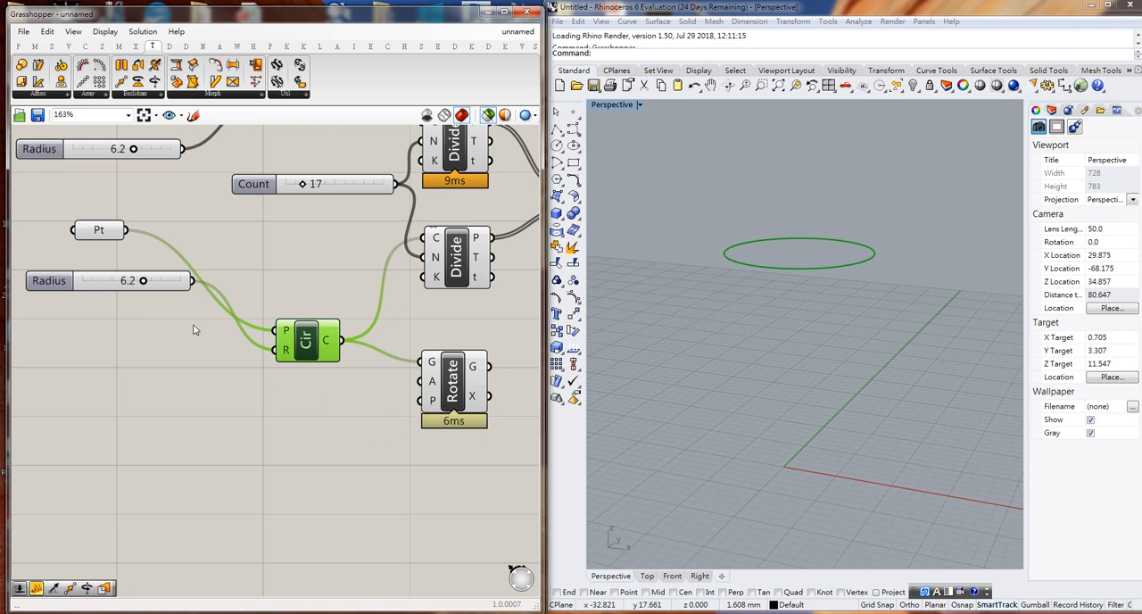
left_click(104, 233)
left_click_drag(104, 233, 420, 400)
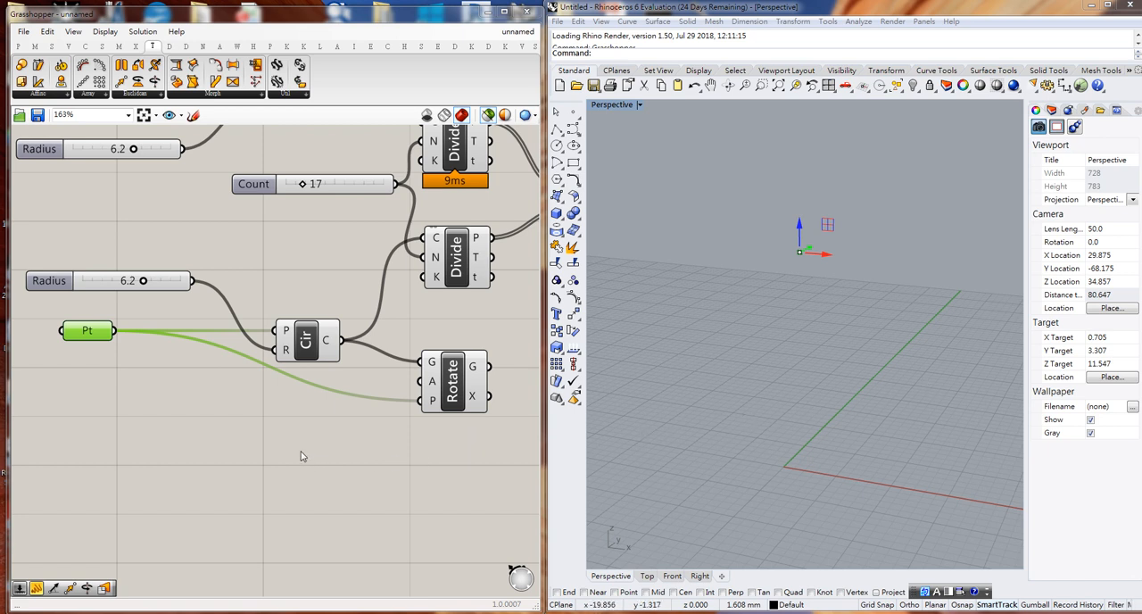
- Create a two-decimal number slider with the value 1.80 below the lower Circle component
double_click(275, 432)
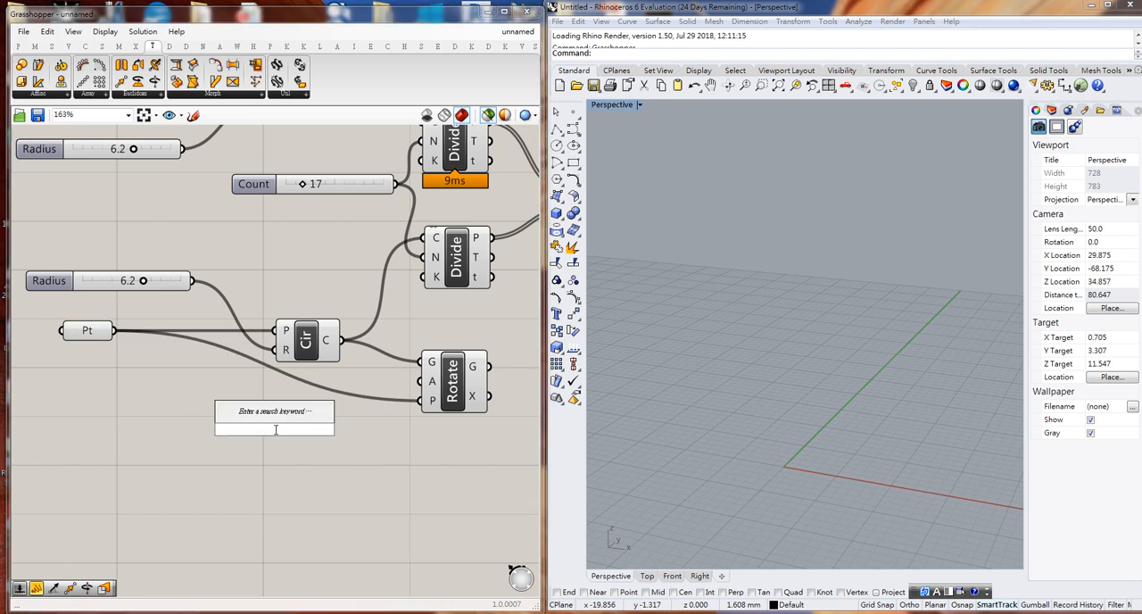
type("1")
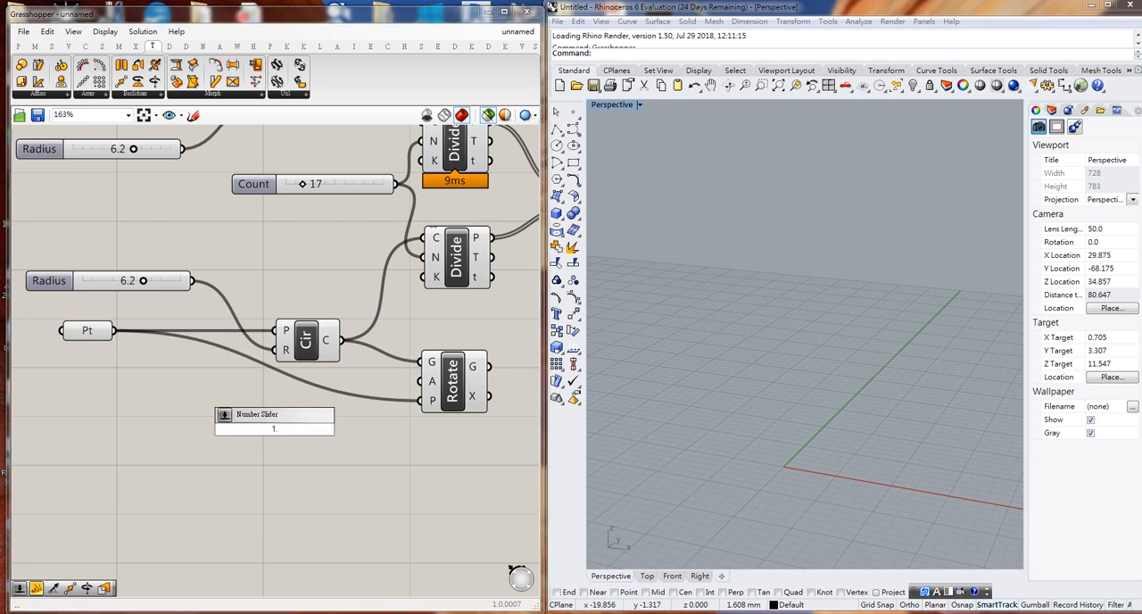
type(".89\\0\\\\\\")
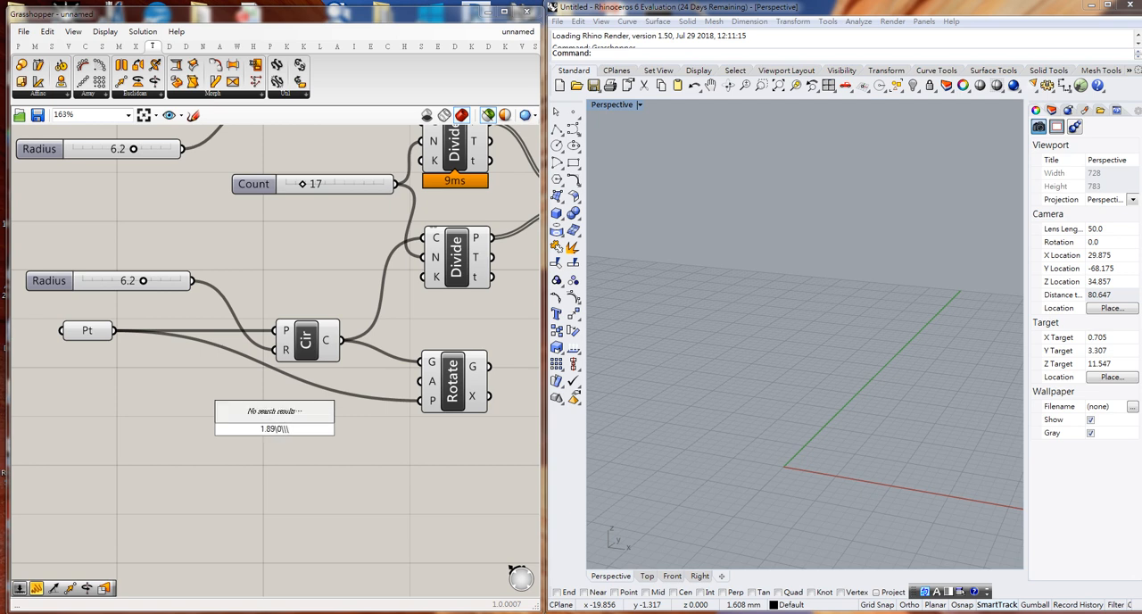
key("BackSpace")
key("BackSpace")
key("BackSpace")
key("BackSpace")
key("BackSpace")
key("BackSpace")
key("BackSpace")
key("BackSpace")
type("3")
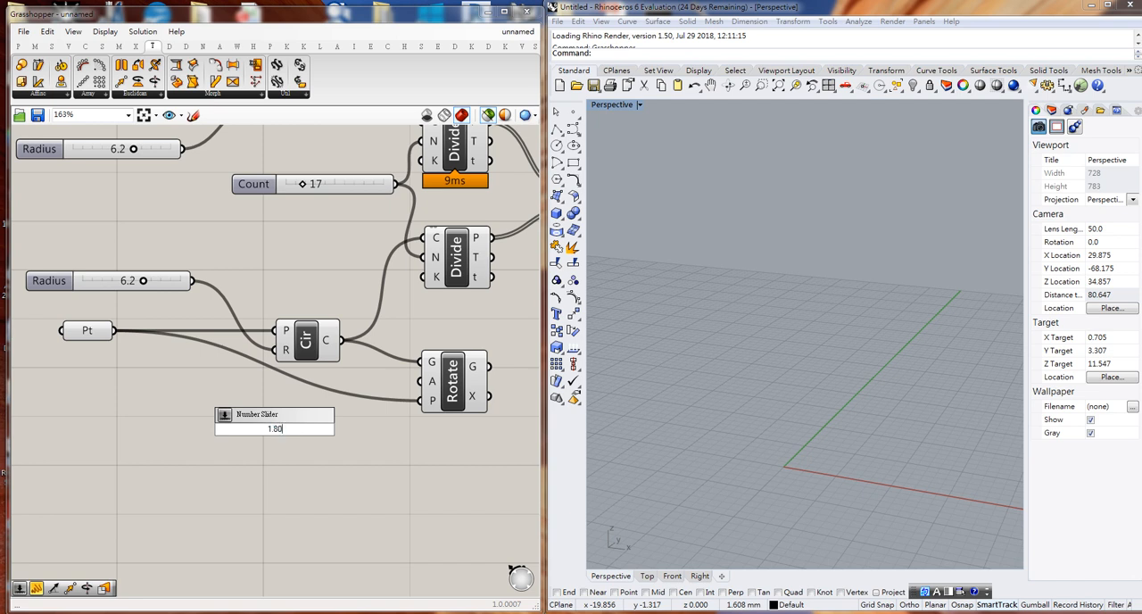
key("Return")
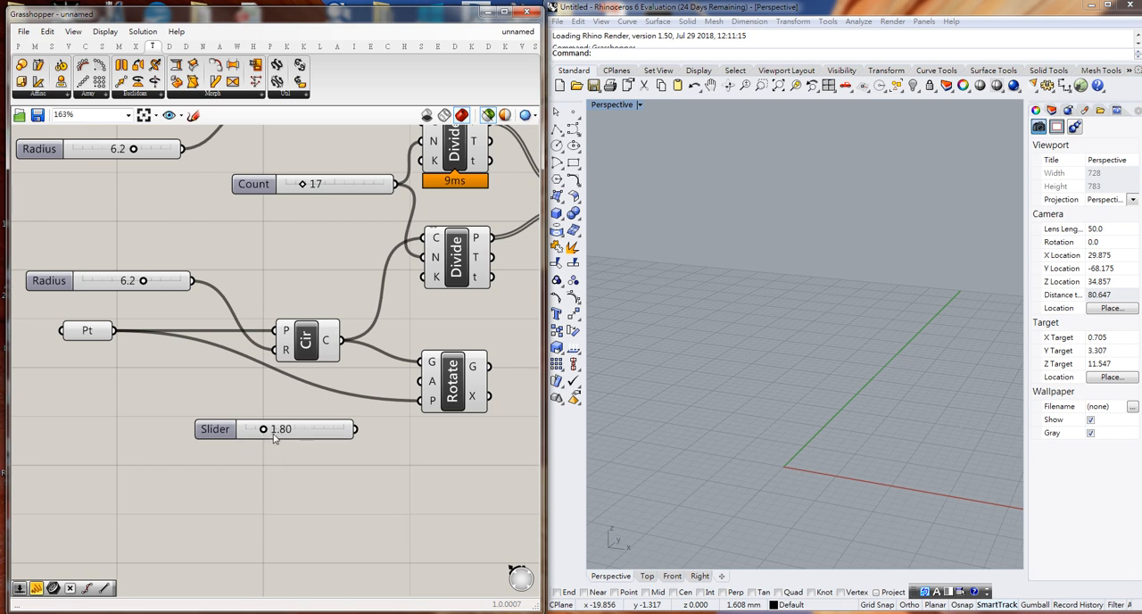
- Set the new slider to 1.12, wire it to the Rotate component's angle input and preview the rotated circle
mouse_move(269, 434)
left_mouse_down()
mouse_move(329, 443)
mouse_move(262, 439)
left_mouse_up()
left_click_drag(356, 430, 421, 382)
left_click(454, 401)
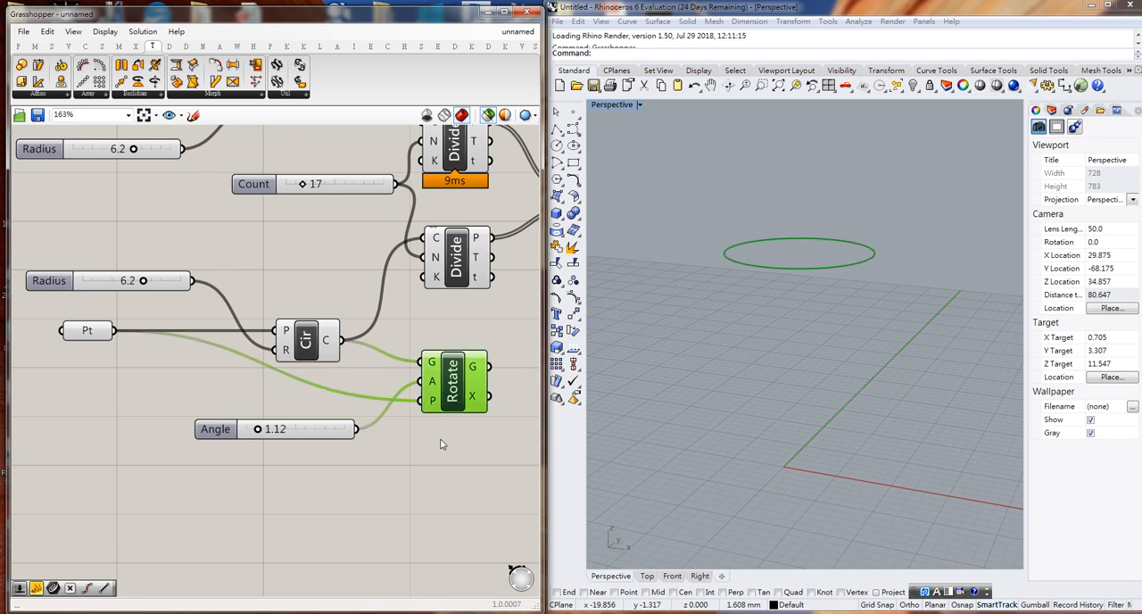
- Replace the lower Divide Curve's curve input with the Rotate component's geometry output
scroll(444, 446, "down", 3)
right_click_drag(447, 453, 303, 482)
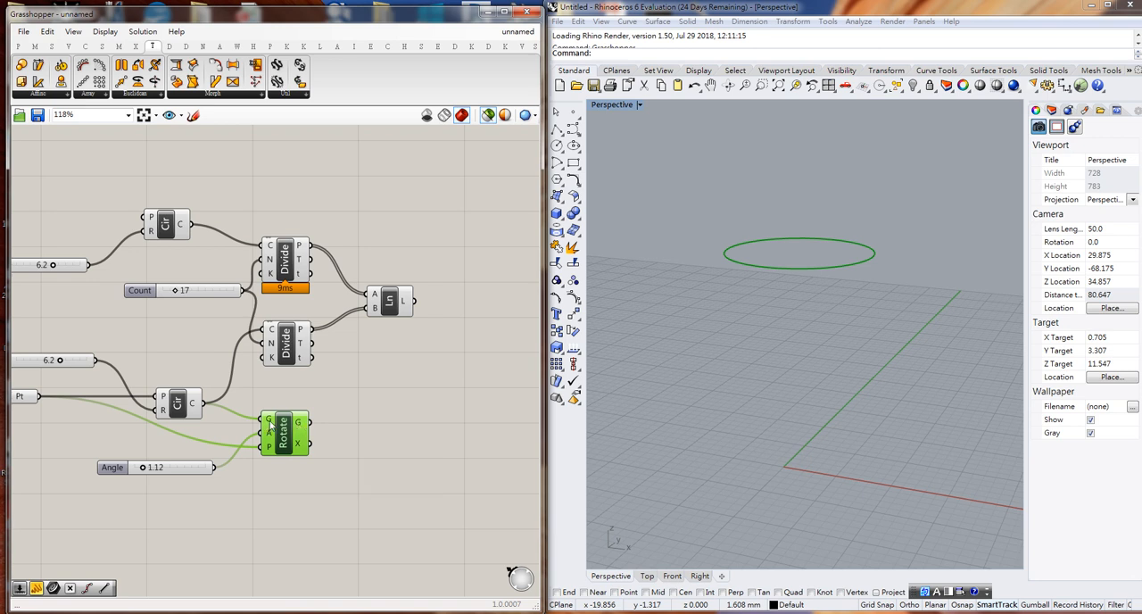
left_click_drag(248, 419, 269, 427)
mouse_move(299, 430)
left_click_drag(311, 421, 262, 331)
- Preview the lines, division points and both circles together and set the Angle slider to 2.65
left_click_drag(229, 191, 464, 406)
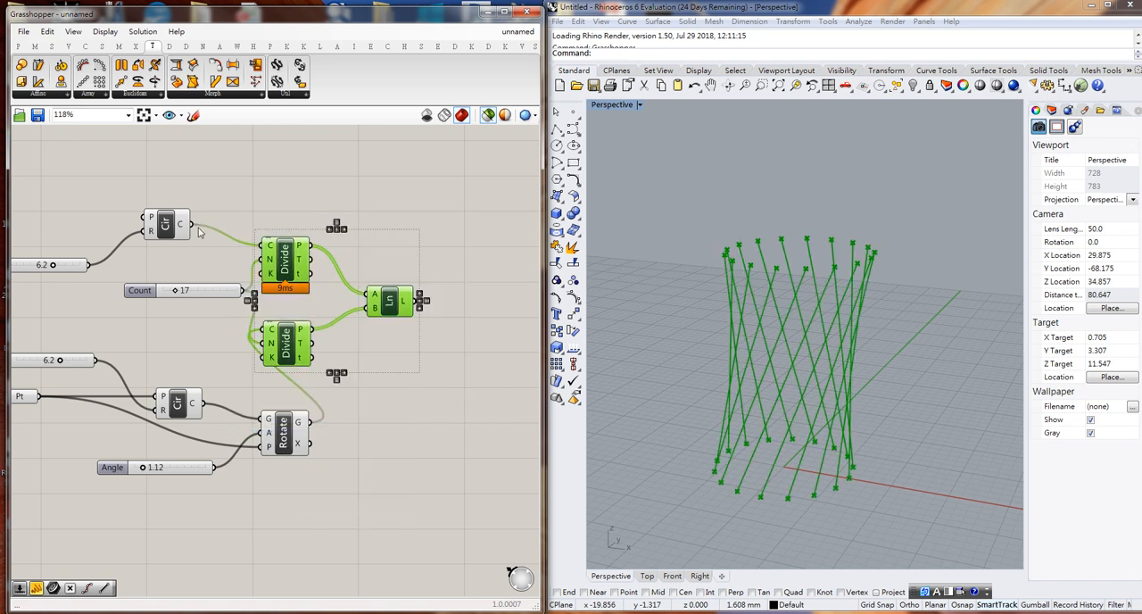
left_click(166, 227, "shift")
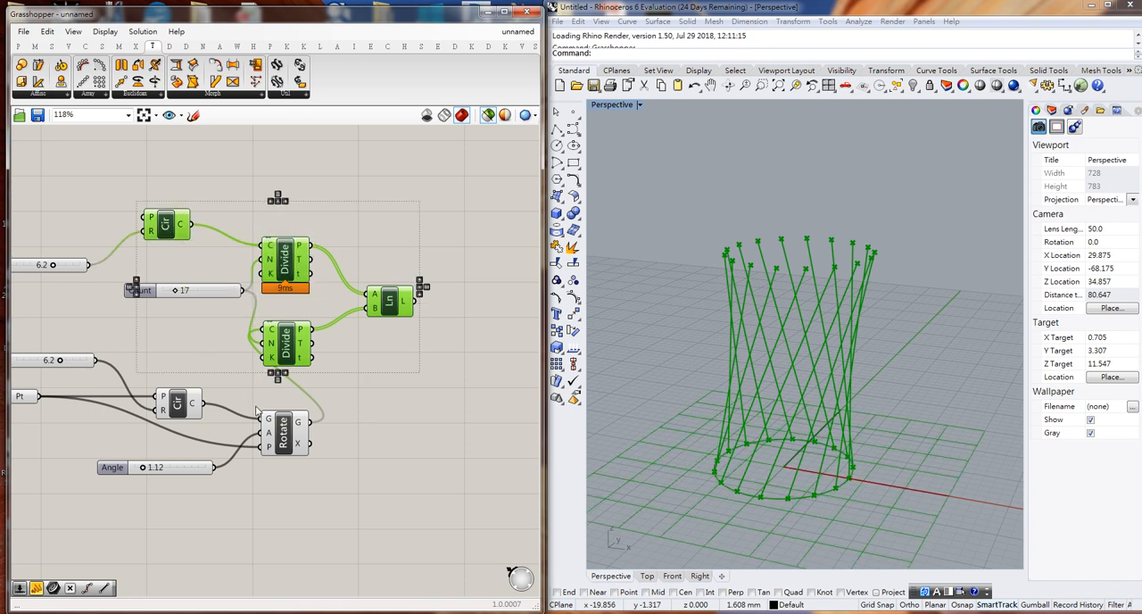
left_click(284, 437, "shift")
right_click_drag(616, 406, 739, 425)
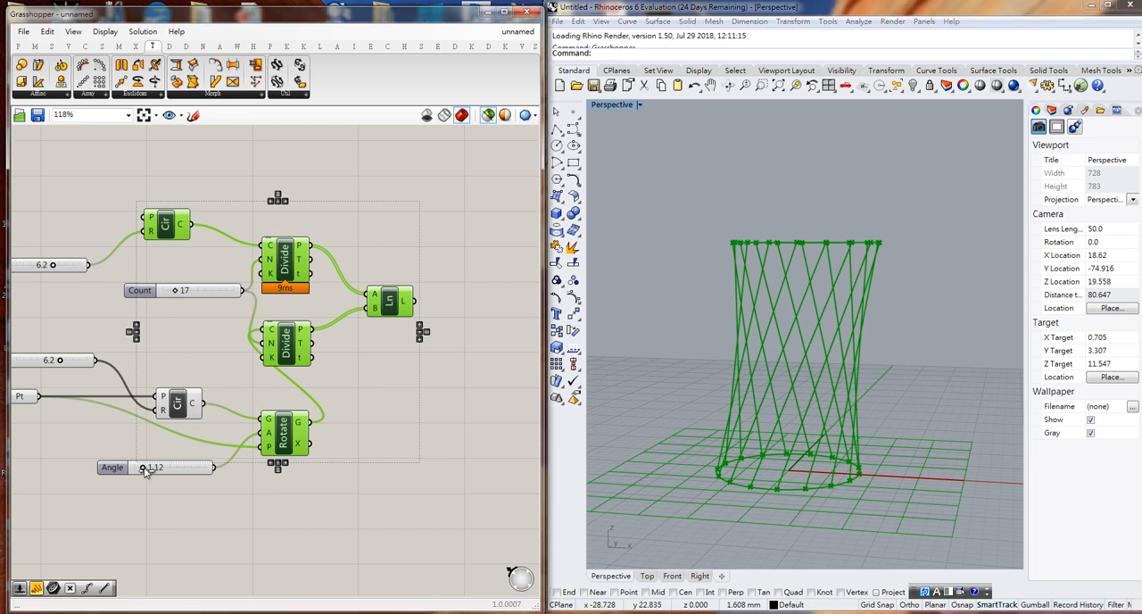
left_click_drag(144, 472, 155, 473)
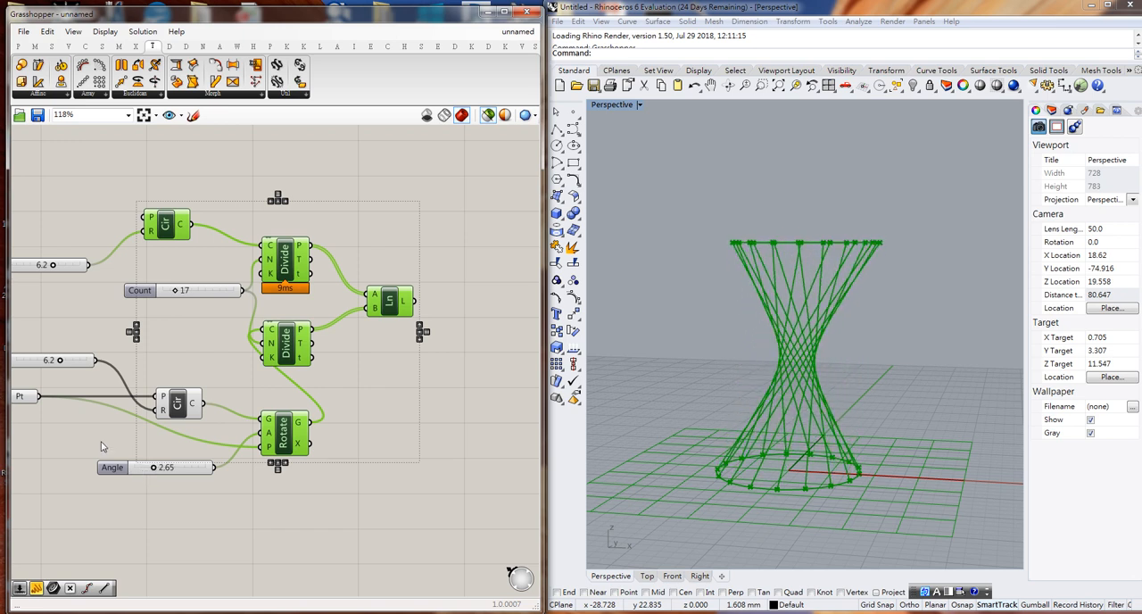
- Raise the Point parameter's point about 7.4 mm along Z while previewing the Divide Curve and Line components
right_click_drag(99, 441, 224, 444)
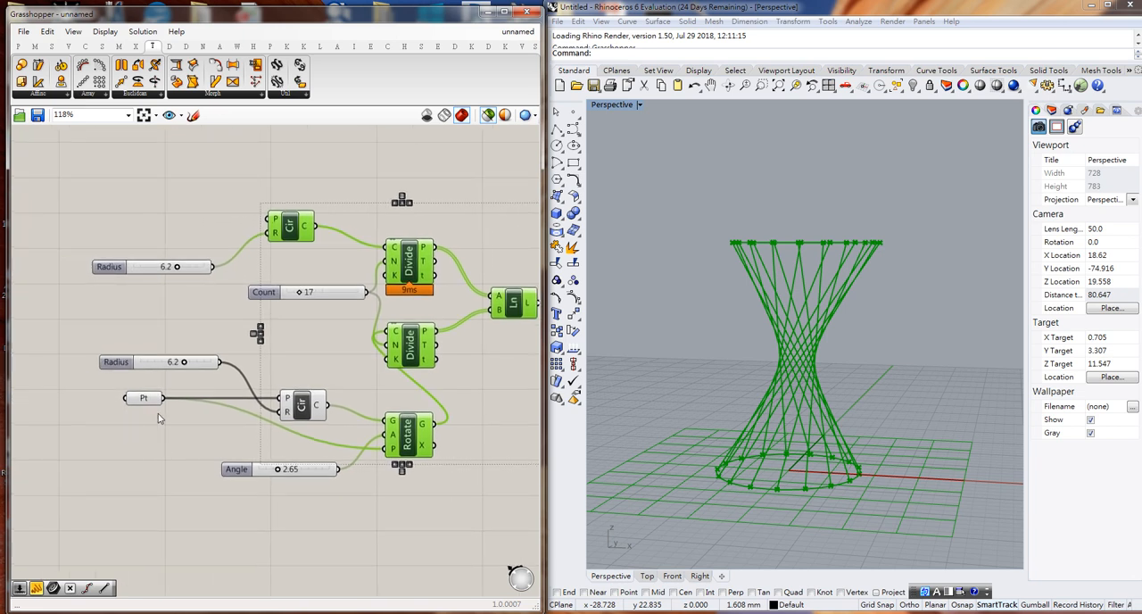
left_click(144, 398)
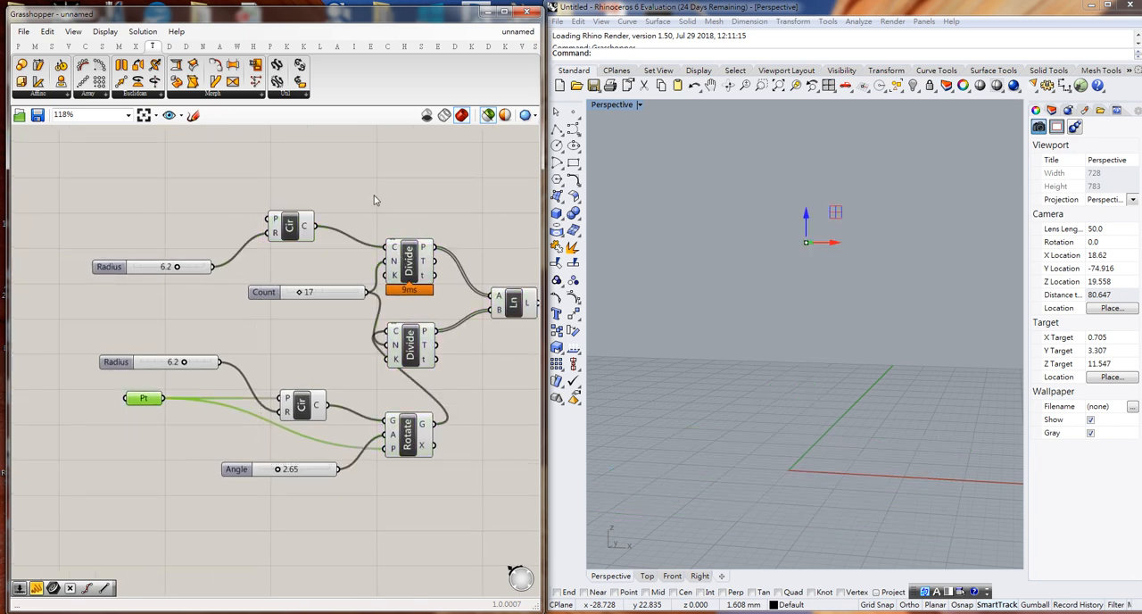
left_click_drag(373, 194, 541, 393)
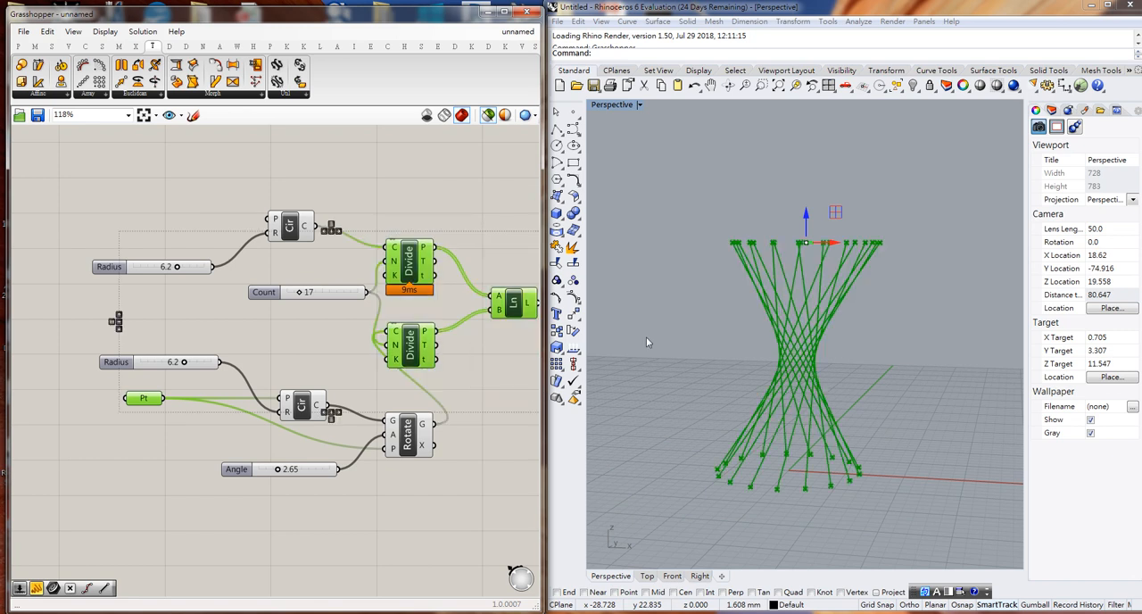
left_click(806, 209)
left_click_drag(806, 209, 805, 132)
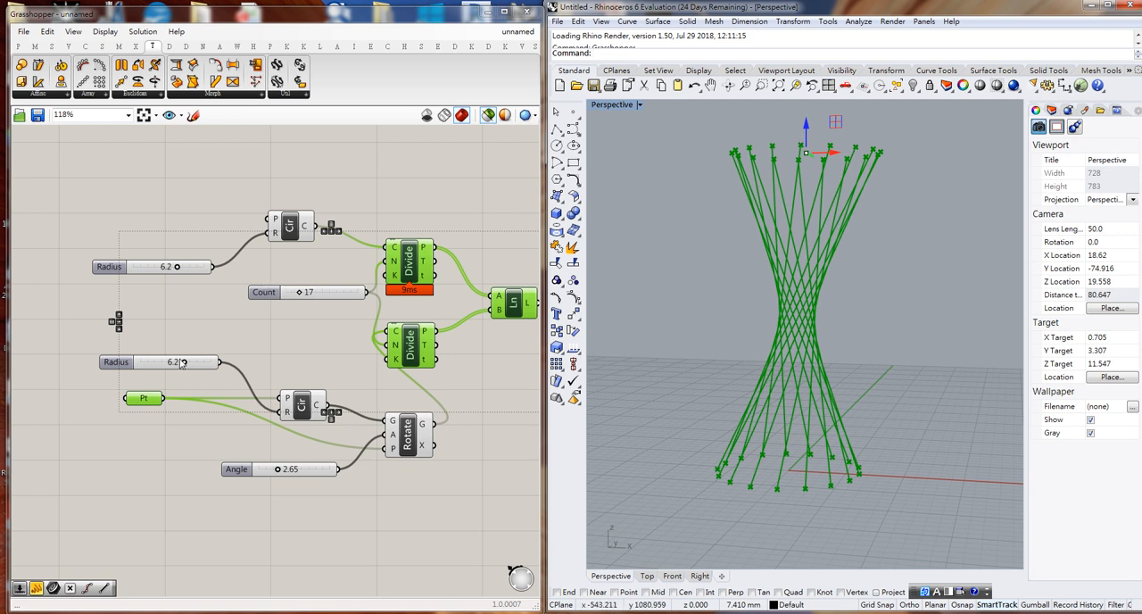
- Set the lower Radius slider to 3.0, the upper Radius slider to 3.6 and the Count slider to 42
left_click_drag(182, 362, 163, 372)
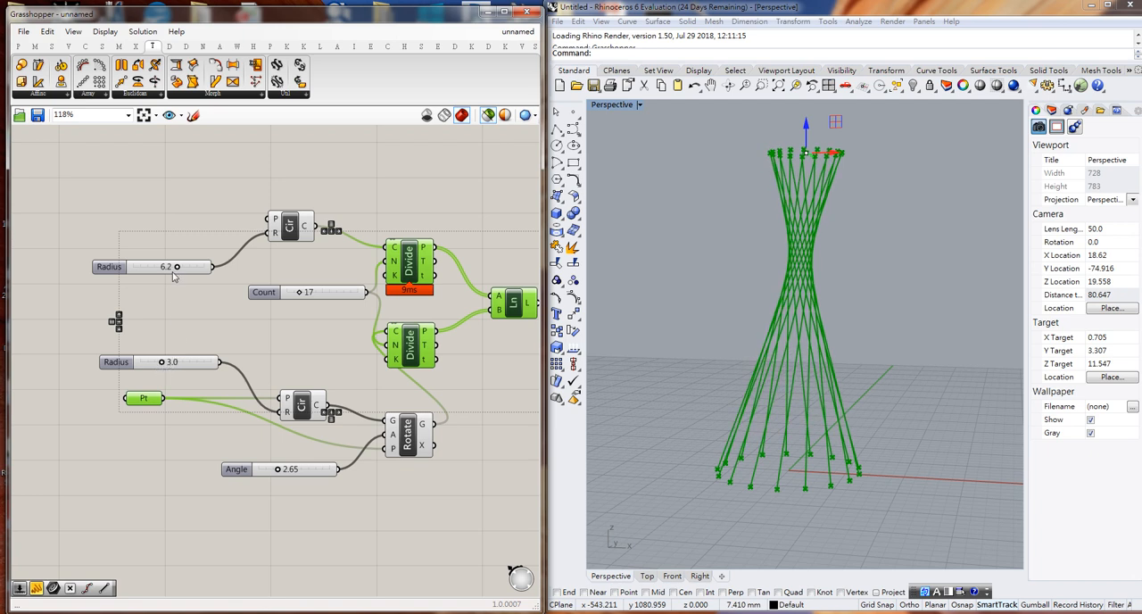
left_click_drag(176, 268, 160, 274)
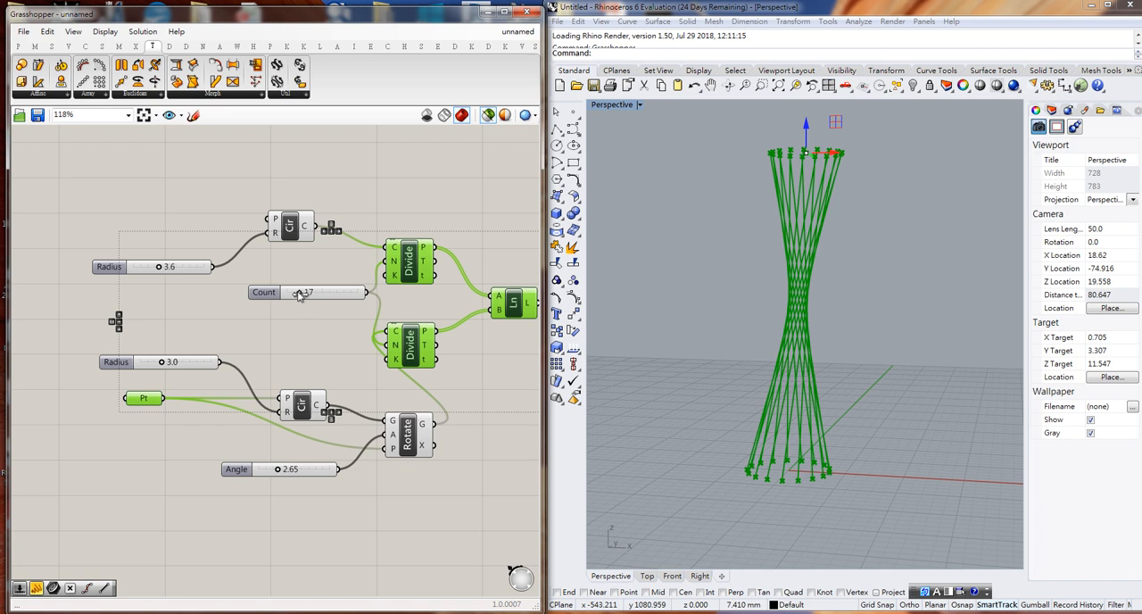
left_click_drag(299, 295, 315, 301)
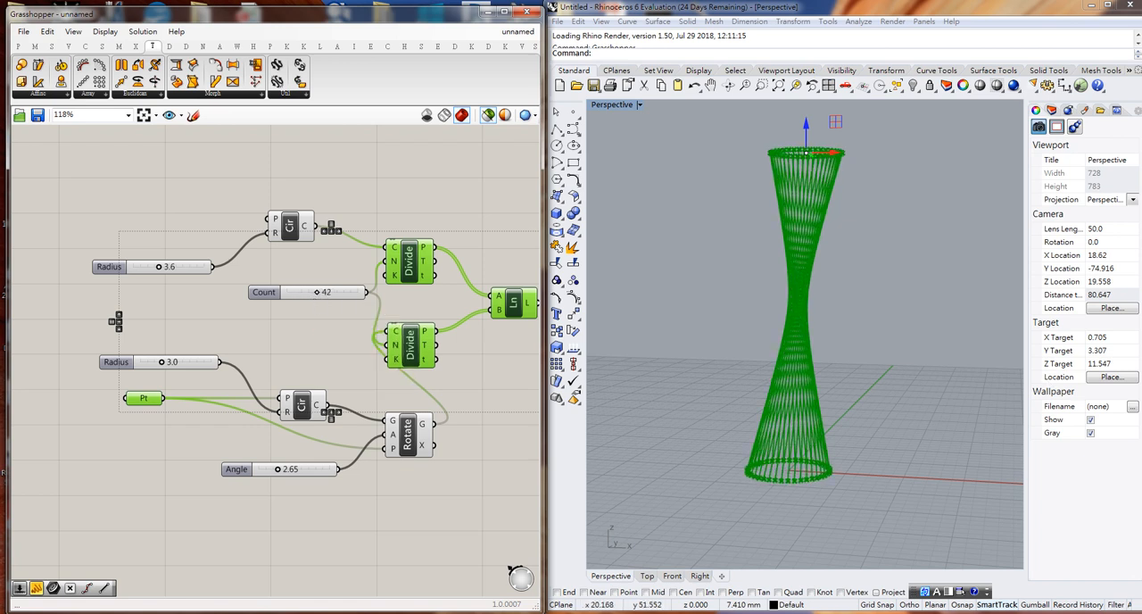